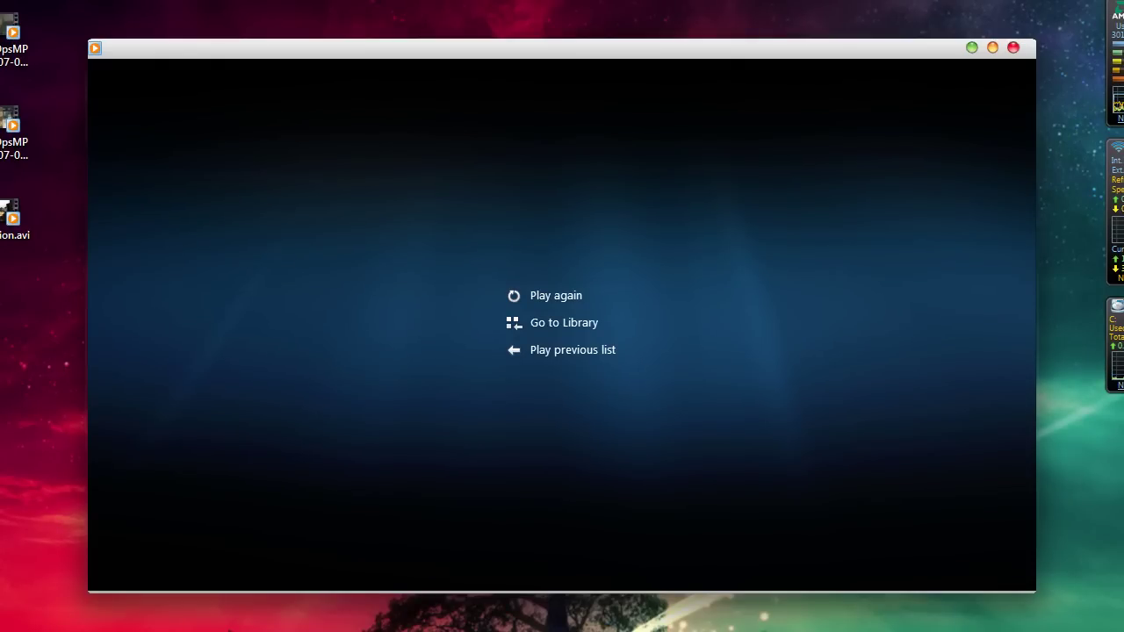
Play Transition.avi through twice in Windows Media Player, then close the player
mouse_move(586, 569)
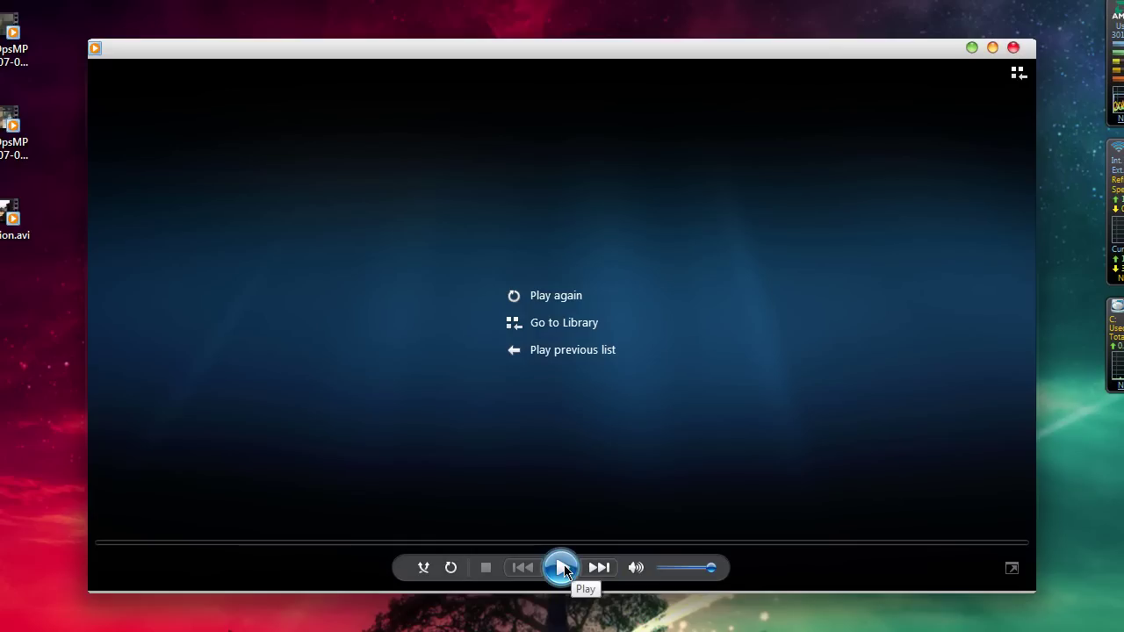
left_click(562, 568)
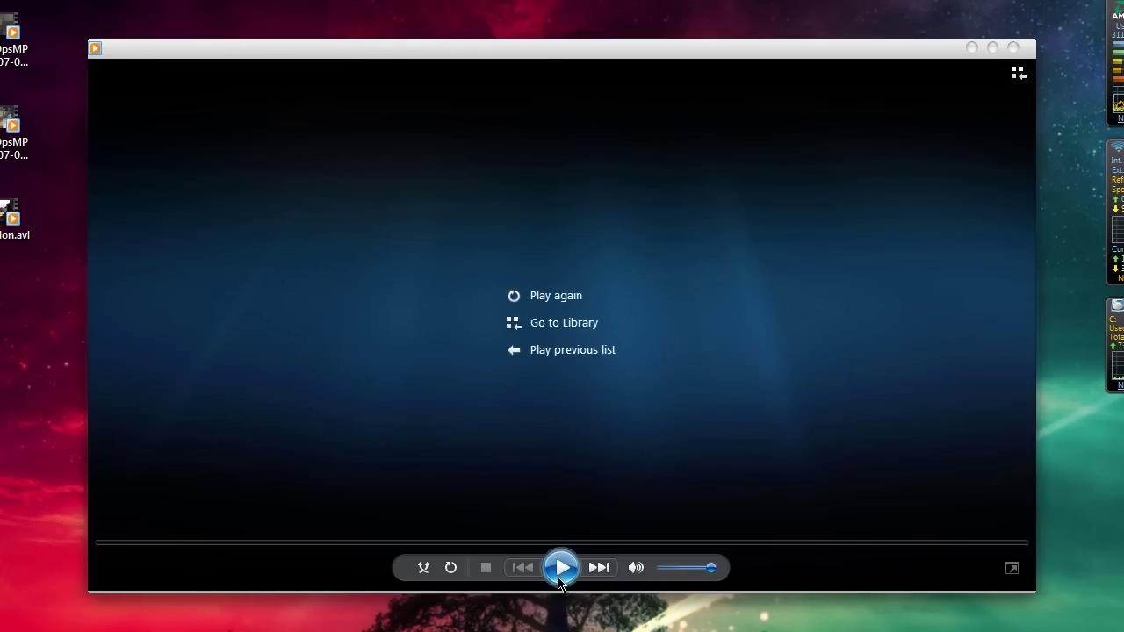
left_click(561, 568)
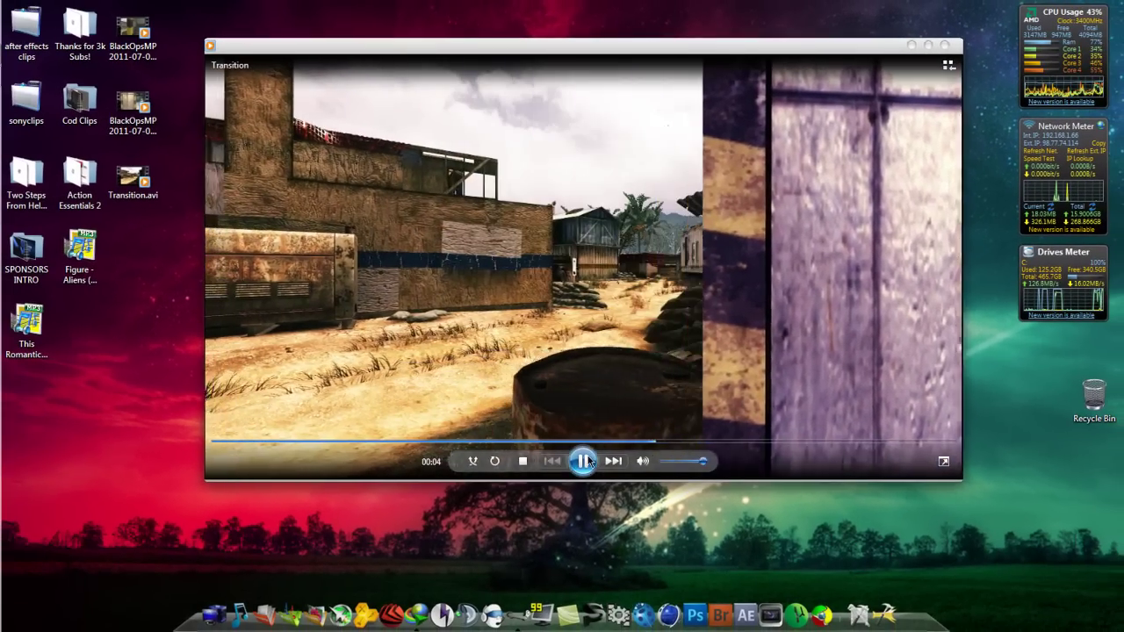
key("alt+F4")
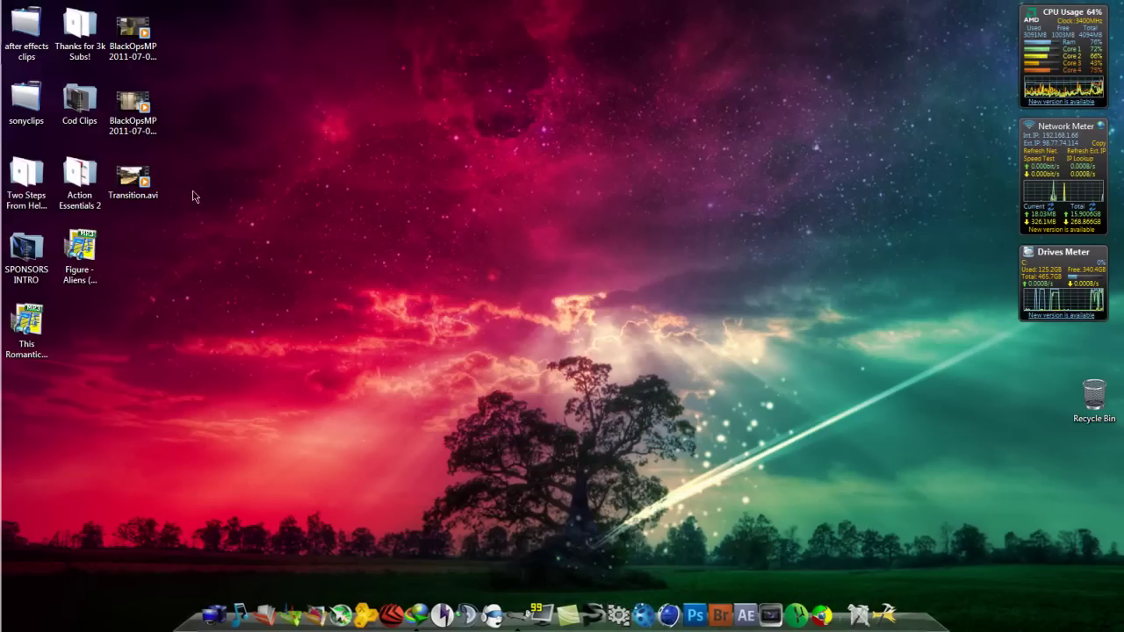
Back in After Effects, import the two BlackOpsMP .avi clips one after the other
left_click(151, 195)
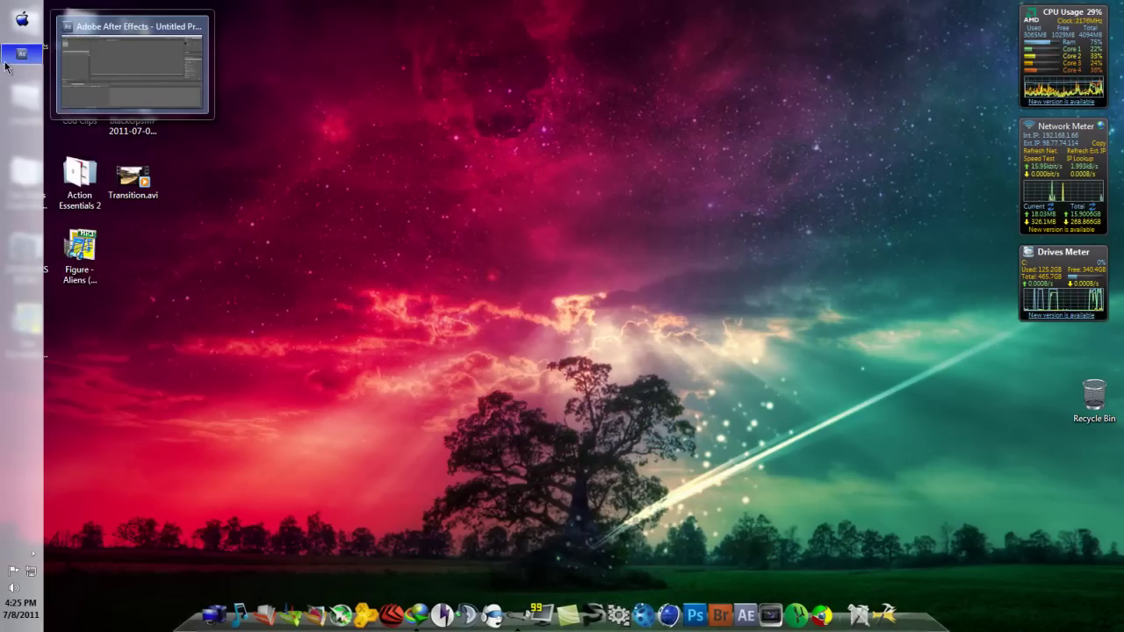
left_click(7, 64)
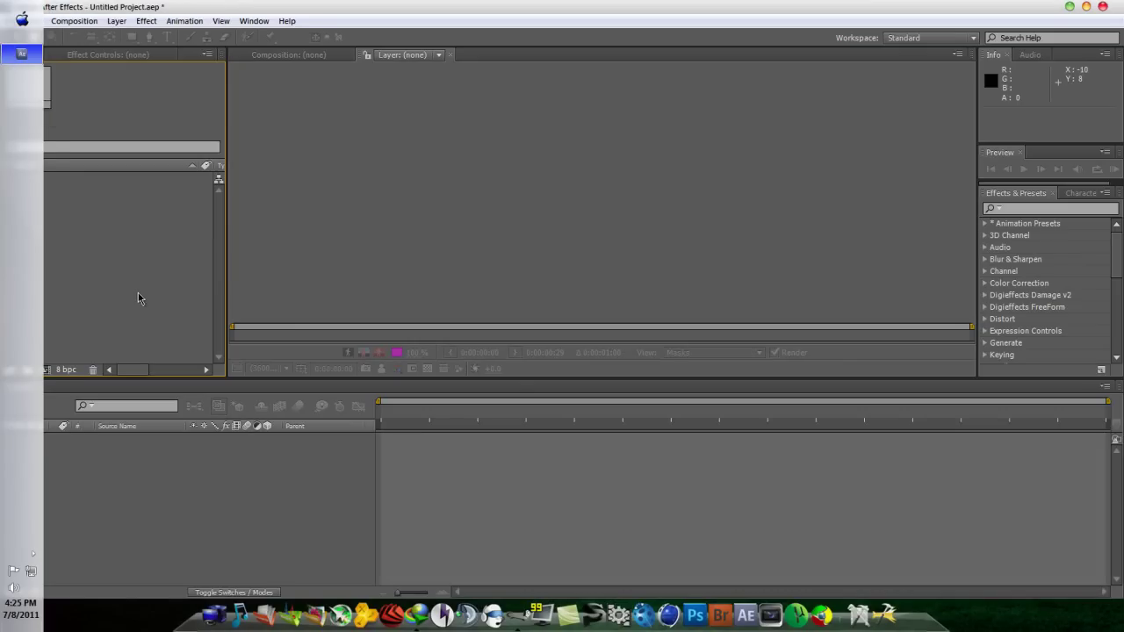
double_click(99, 307)
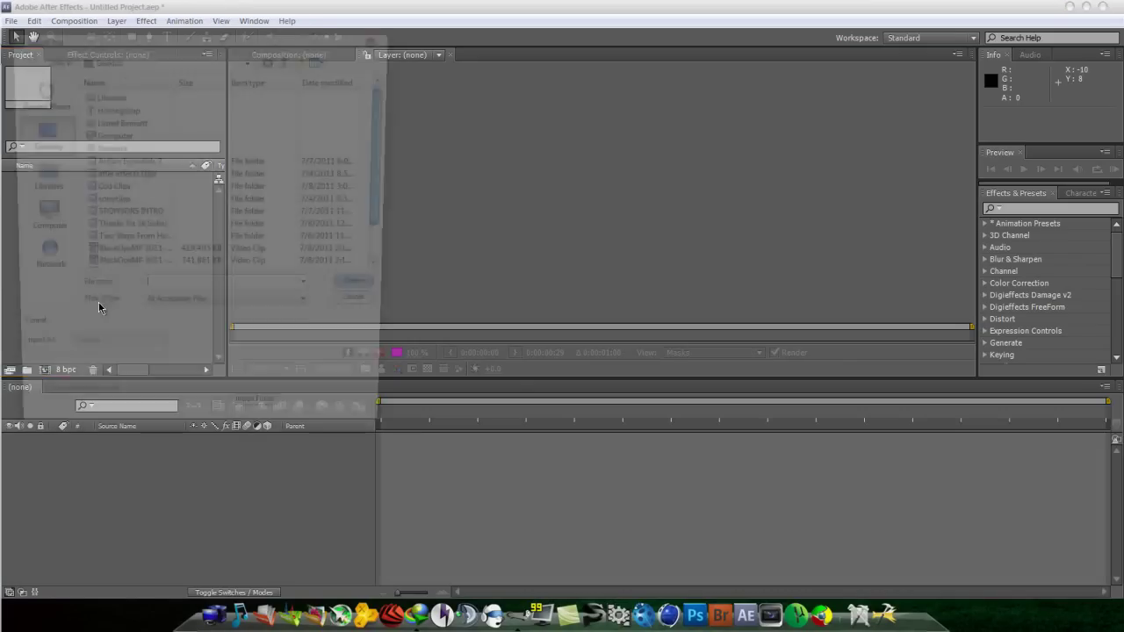
left_click(132, 253)
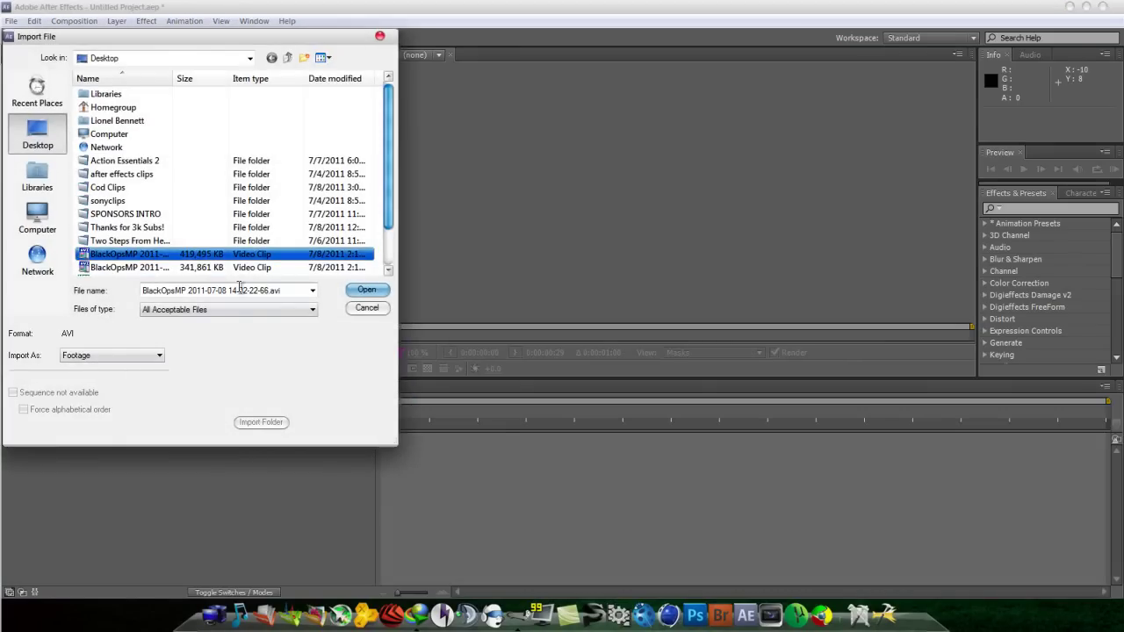
key("Return")
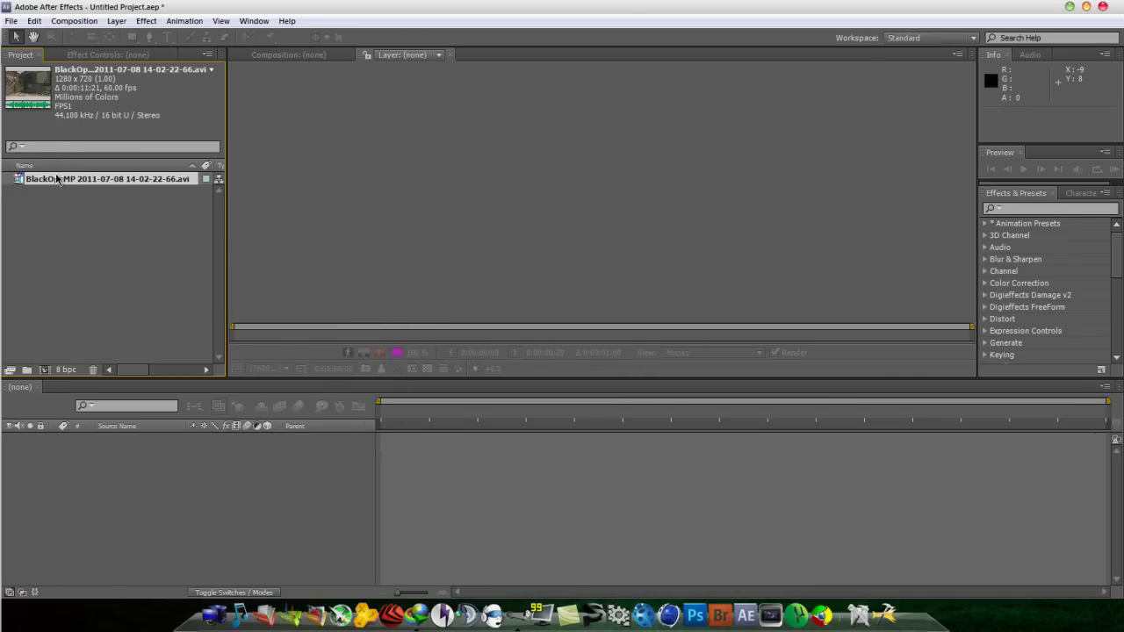
double_click(62, 286)
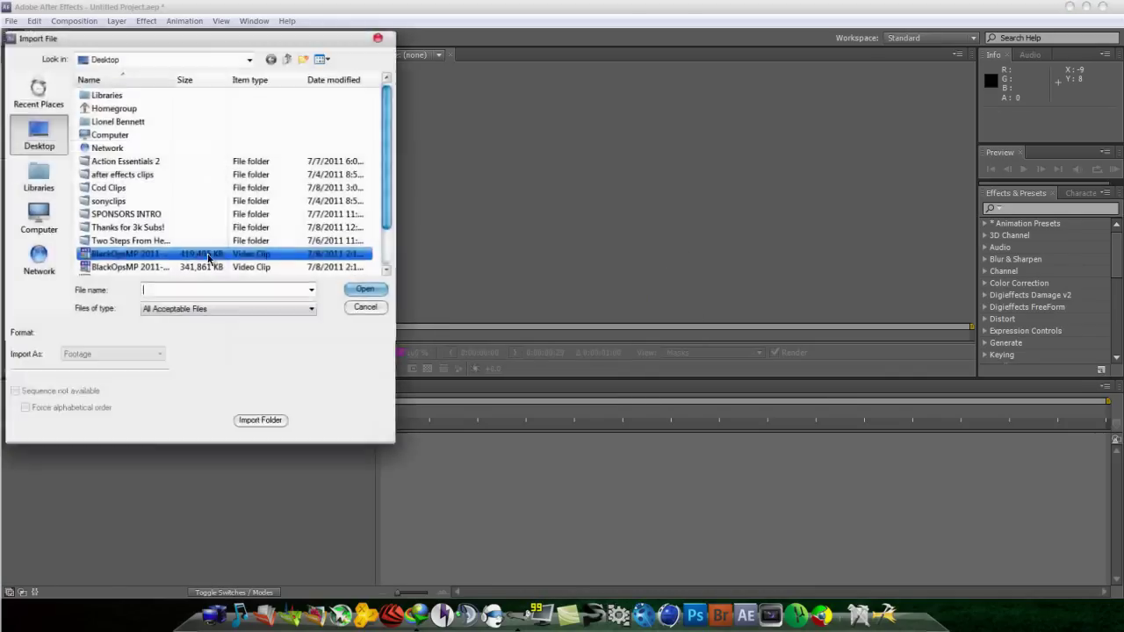
left_click(188, 268)
double_click(188, 270)
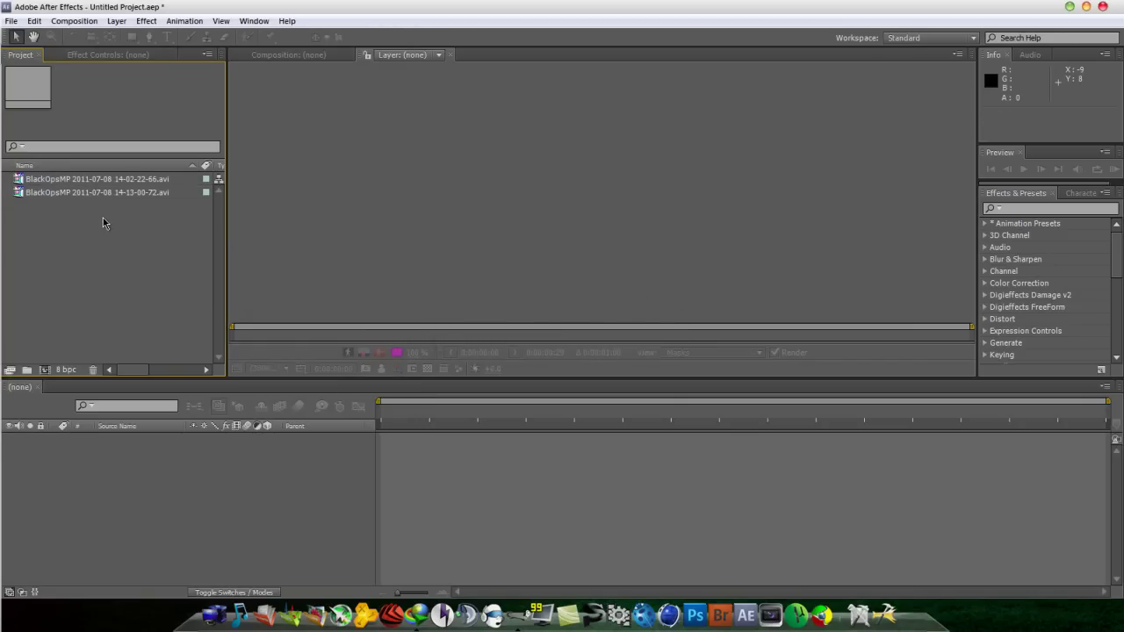
Make a composition from the 14-13-00-72 clip and trim off its first 1:53
left_click(87, 194)
left_click(77, 180)
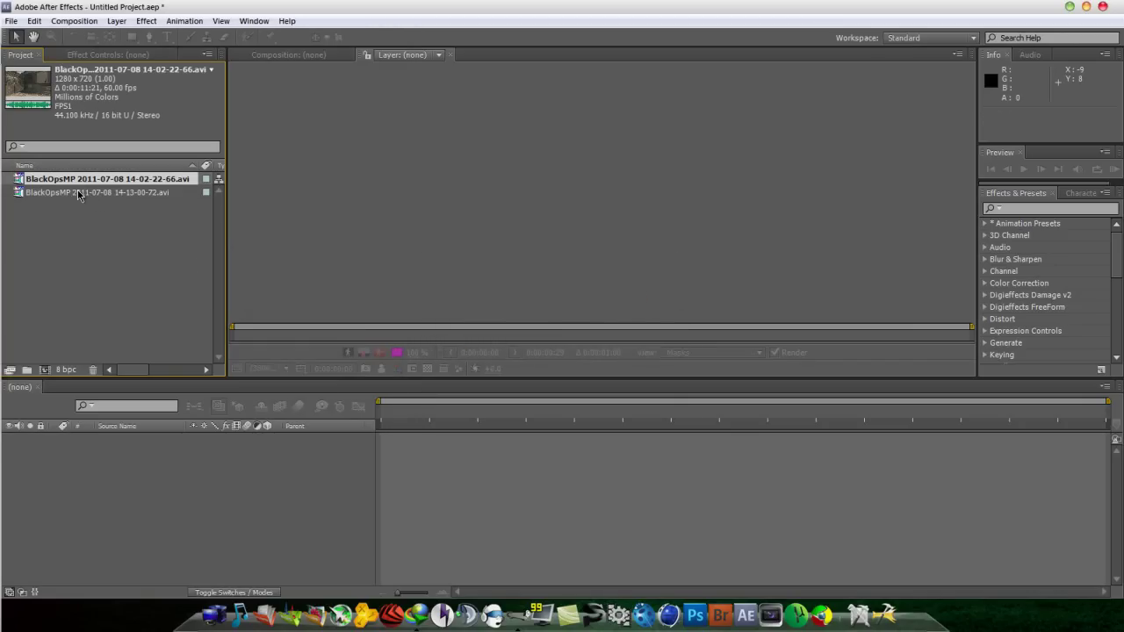
left_click(56, 194)
left_click_drag(57, 192, 46, 374)
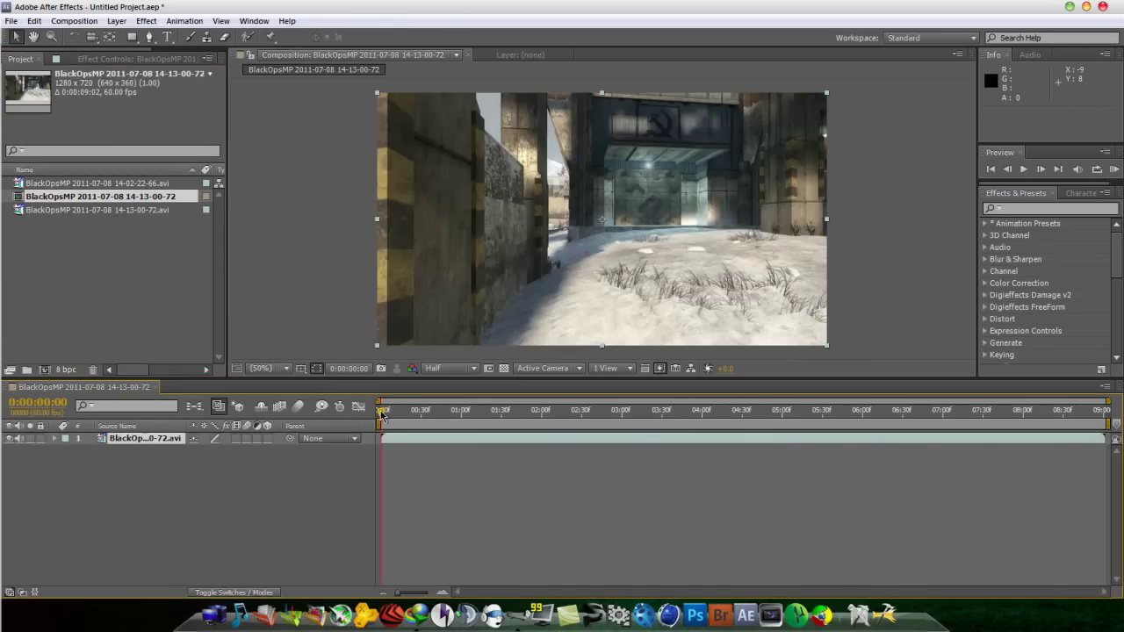
left_click_drag(381, 414, 532, 427)
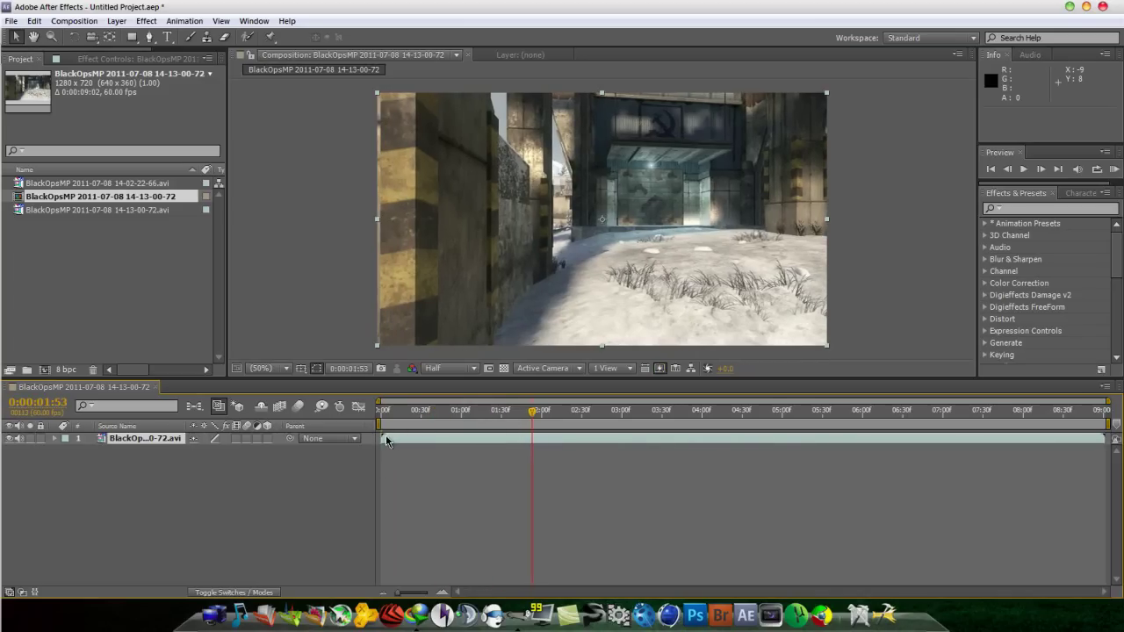
mouse_move(383, 436)
left_mouse_down()
mouse_move(531, 439)
mouse_move(399, 443)
left_mouse_up()
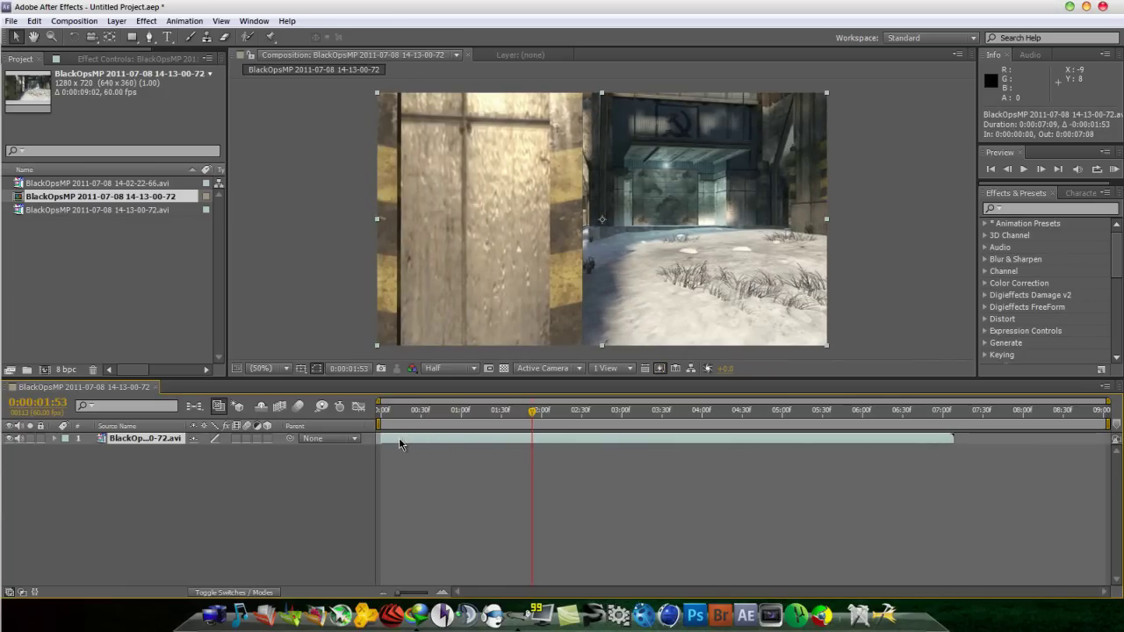
Apply Curves to the clip and bend the RGB curve into a contrast S-curve
left_click(146, 20)
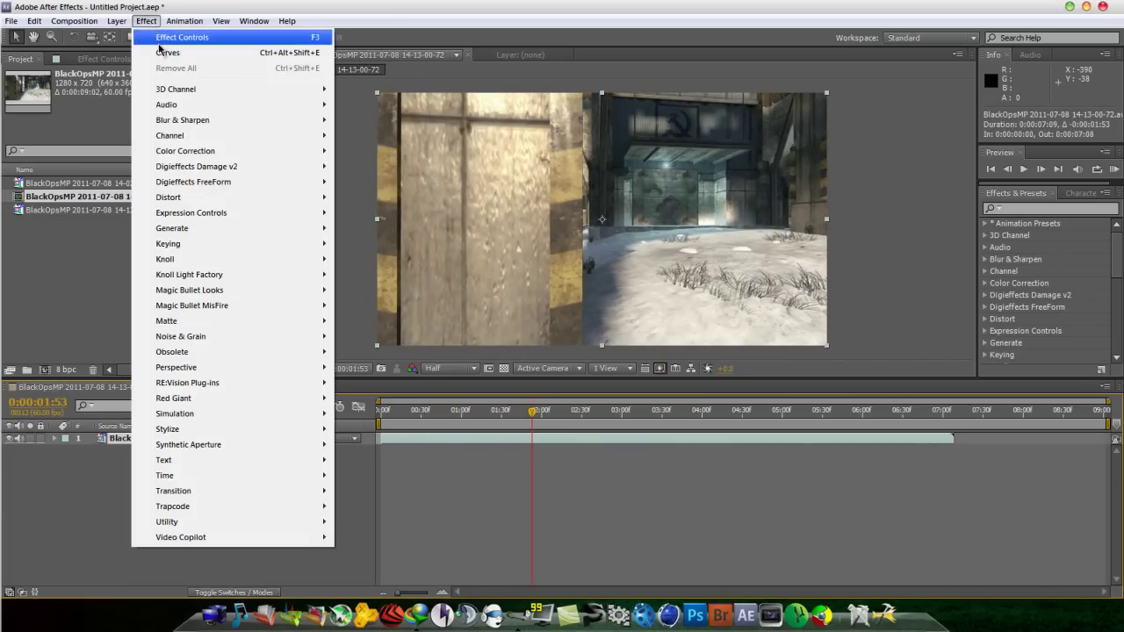
mouse_move(264, 158)
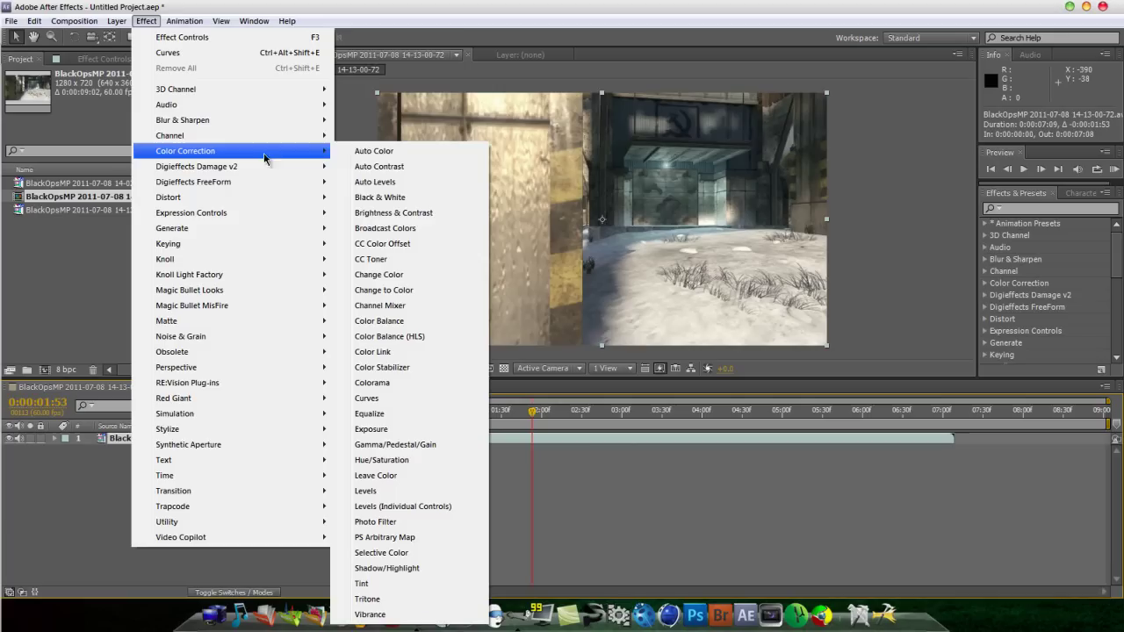
left_click(372, 399)
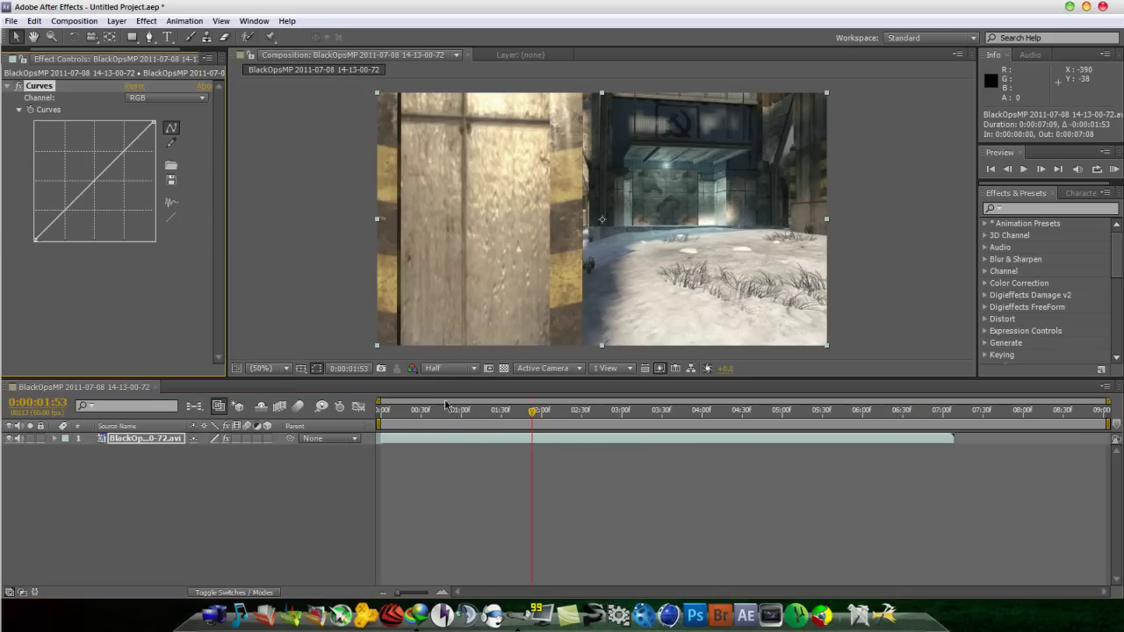
left_click_drag(65, 209, 79, 222)
left_click_drag(126, 163, 119, 151)
Raise the Blue channel curve for a cold, bluish tint
left_click(162, 99)
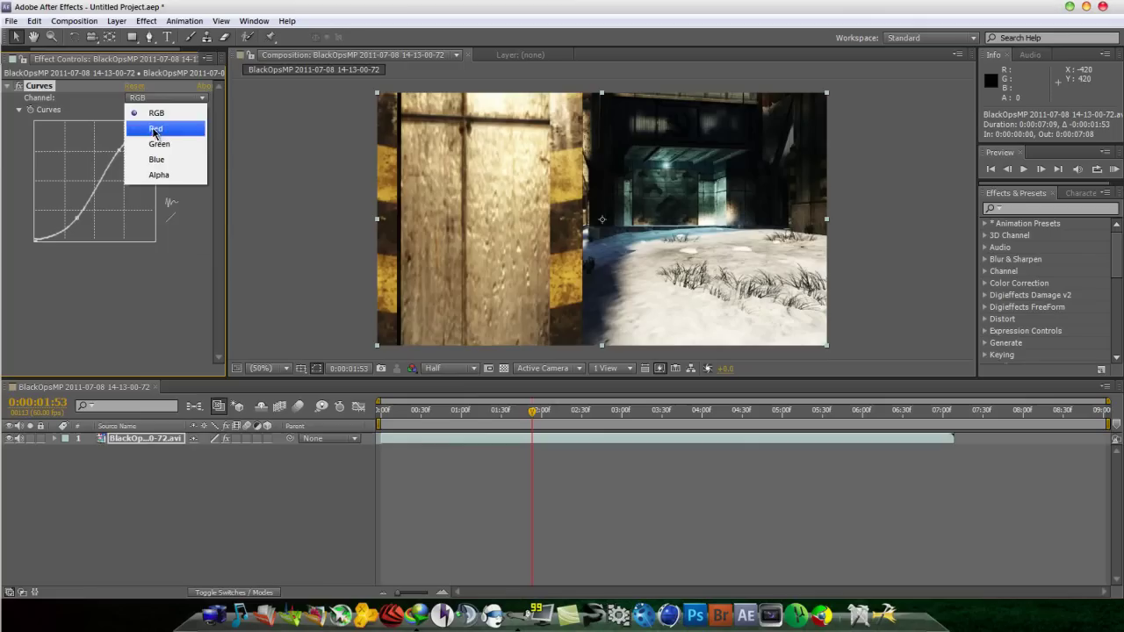
left_click(159, 160)
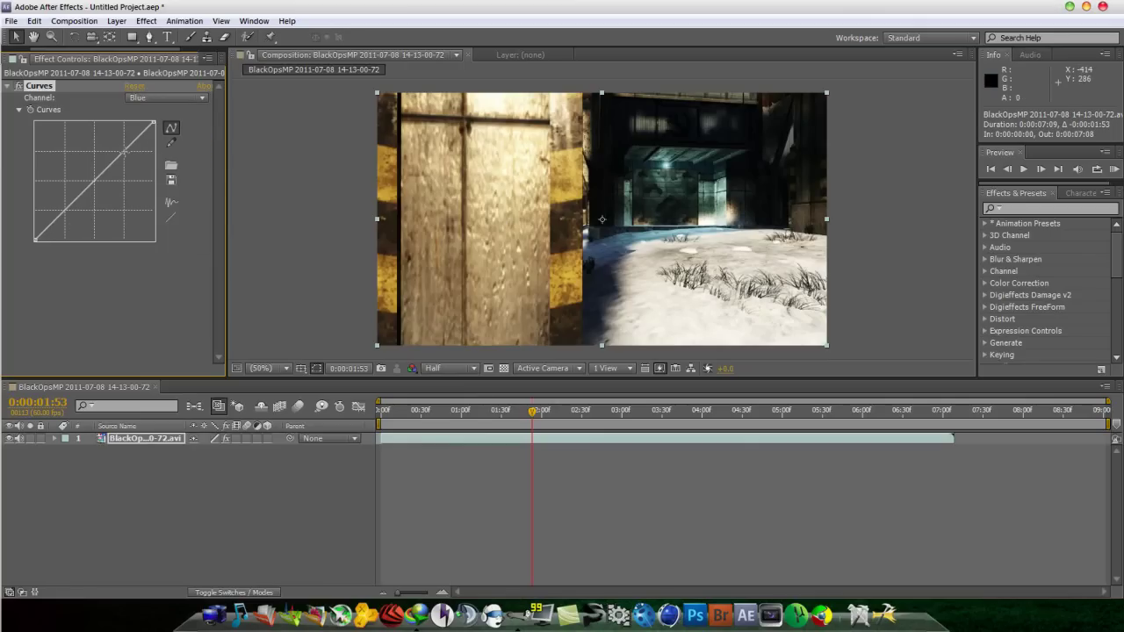
left_click_drag(124, 152, 117, 140)
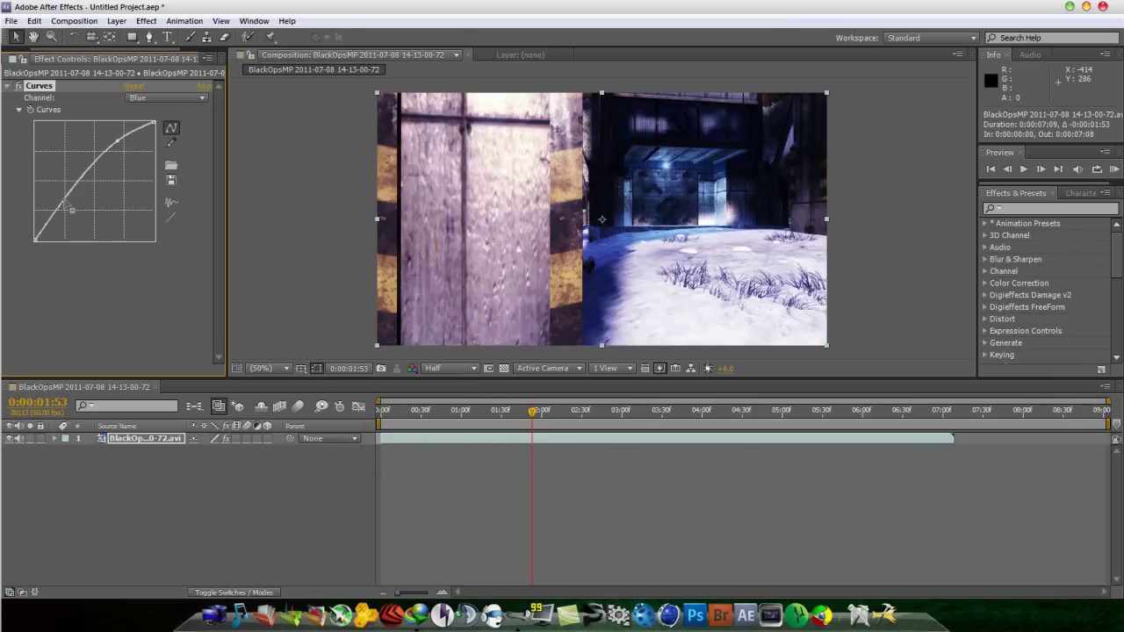
left_click_drag(71, 209, 63, 195)
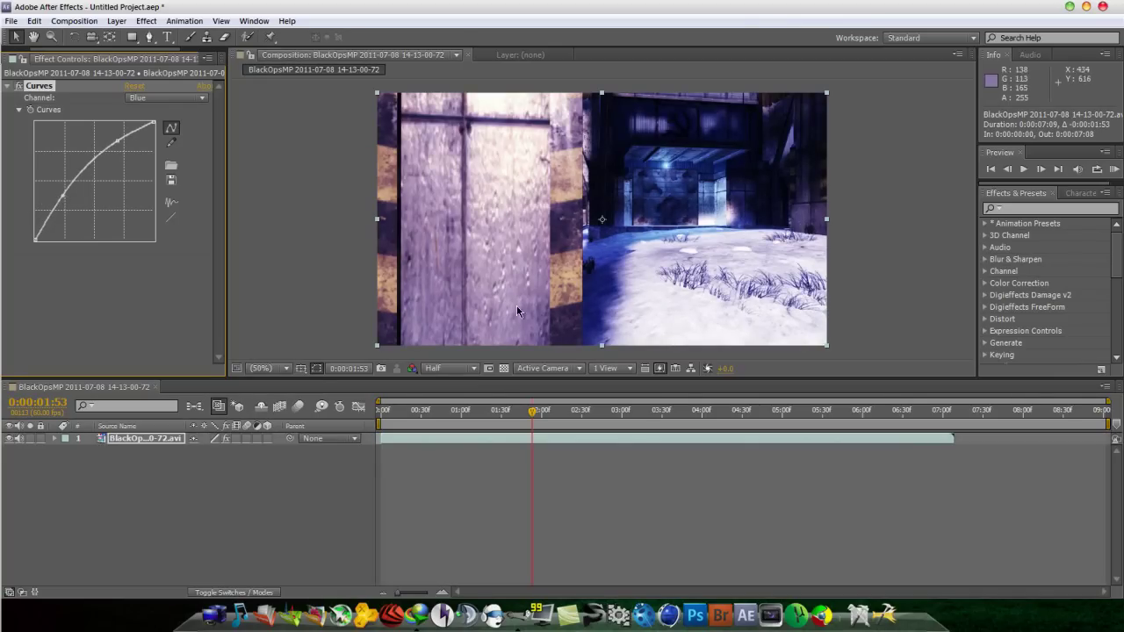
Set the time to 0:00:02:04 and split the clip layer there with Edit > Split Layer
left_click(210, 489)
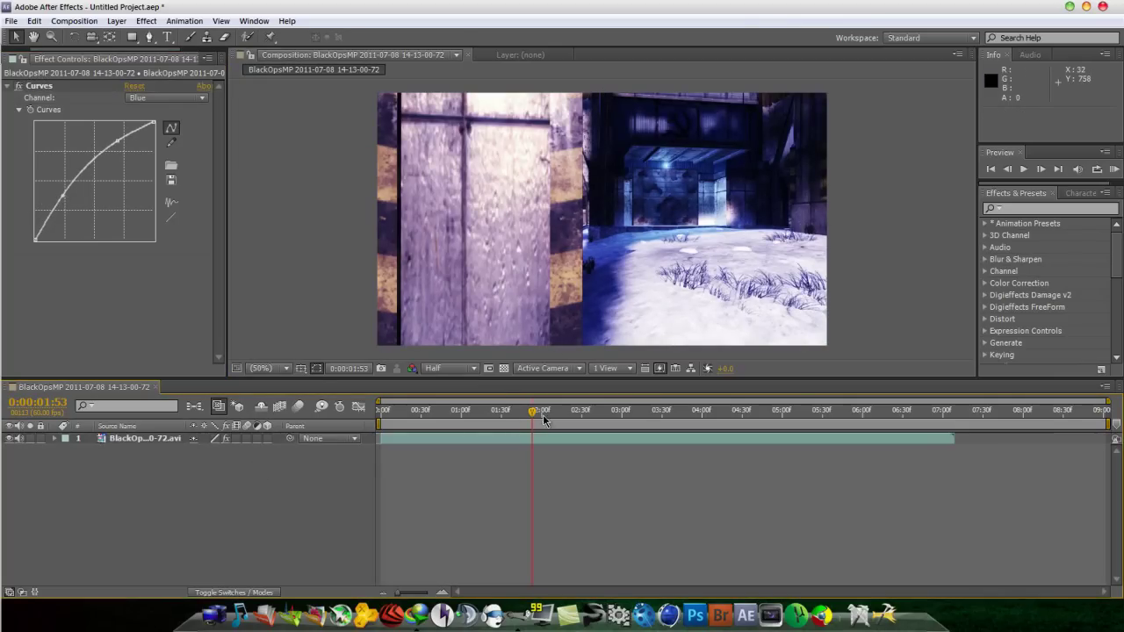
left_click_drag(533, 415, 549, 416)
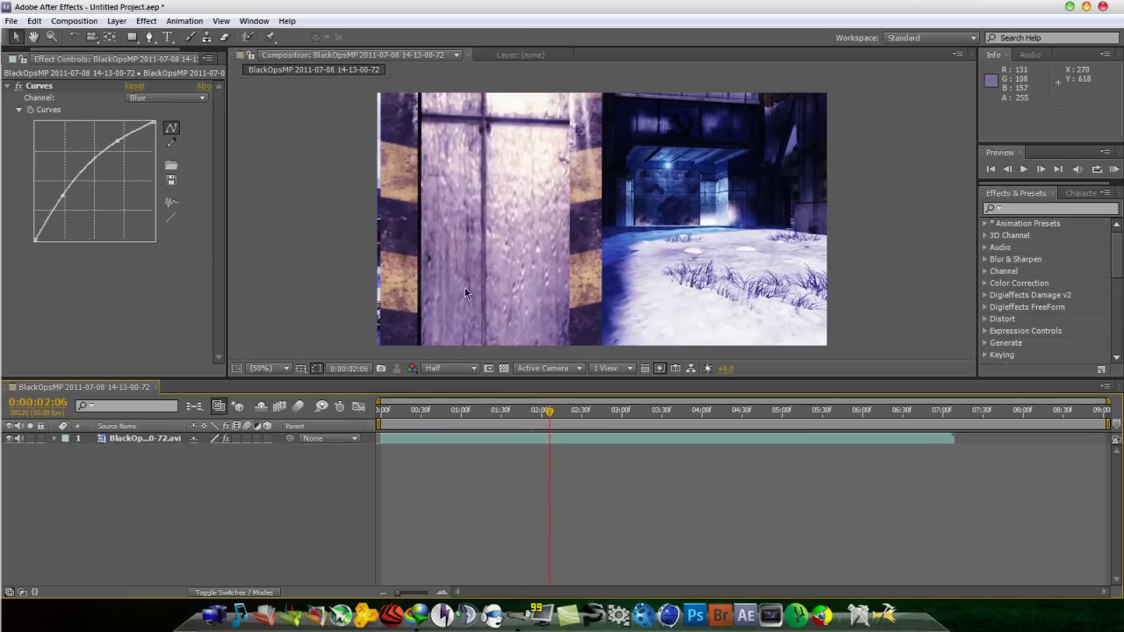
left_click_drag(547, 415, 545, 415)
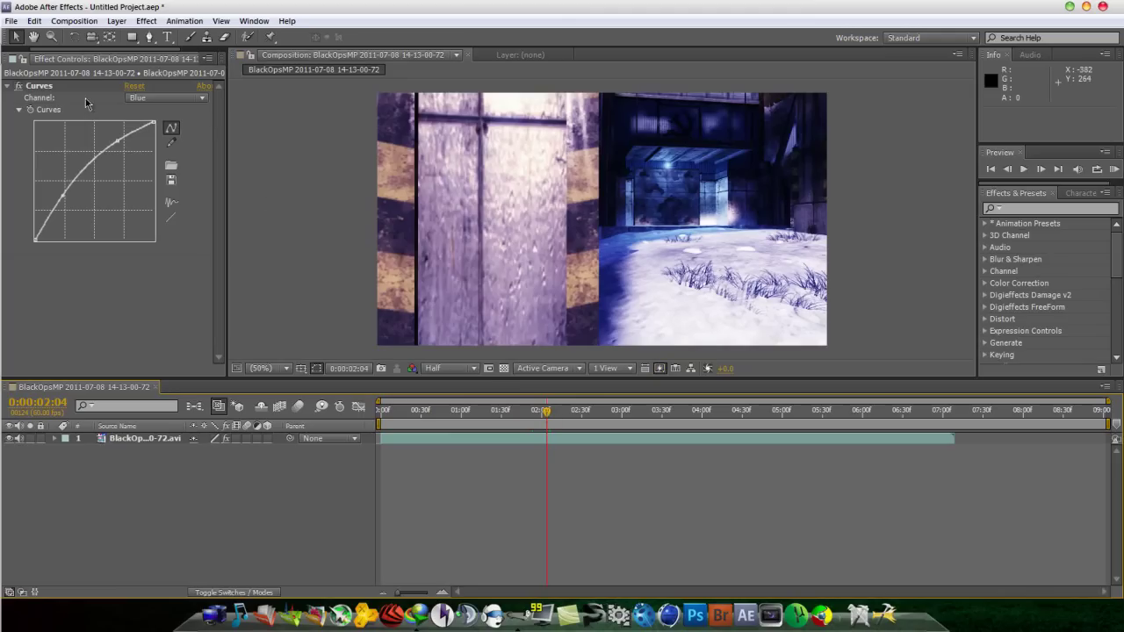
left_click(34, 20)
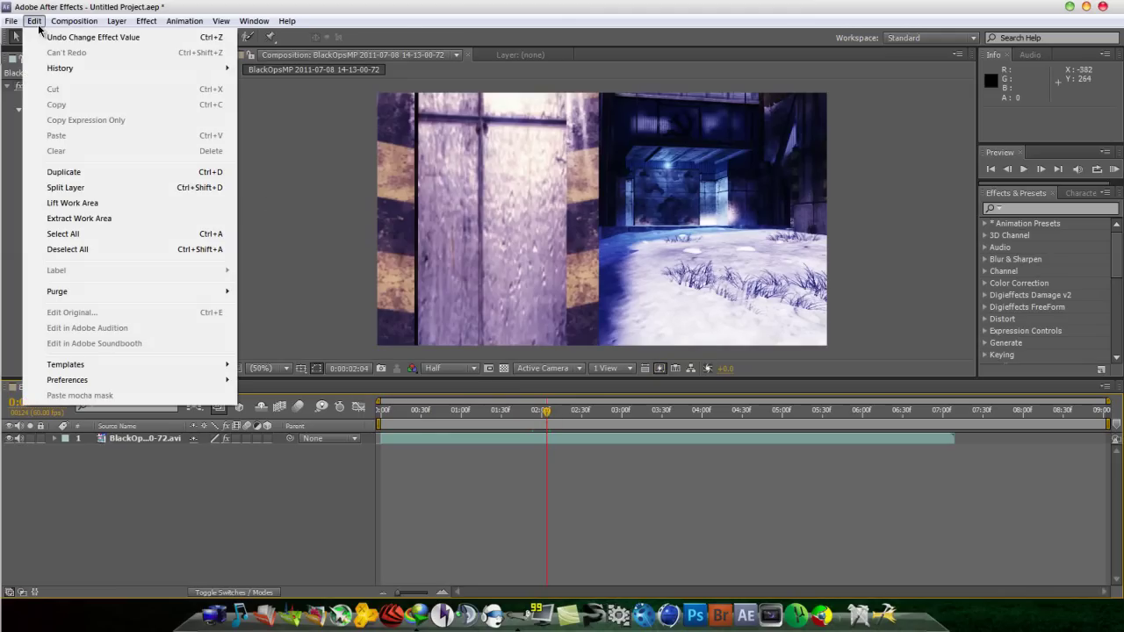
left_click(77, 189)
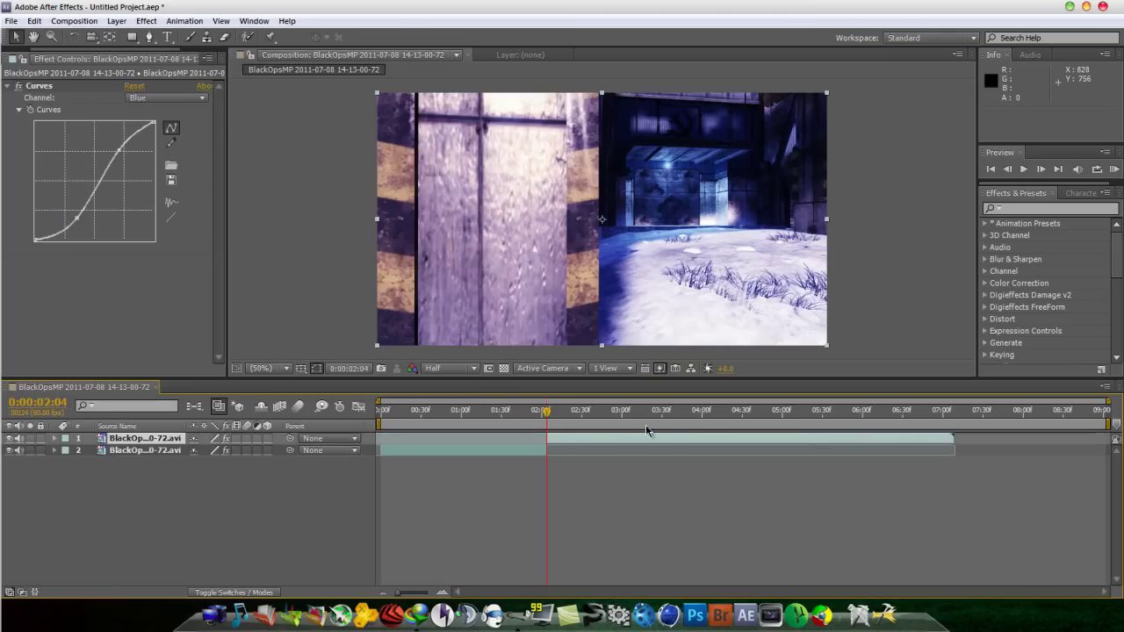
Freeze layer 1 on the current frame
right_click(555, 441)
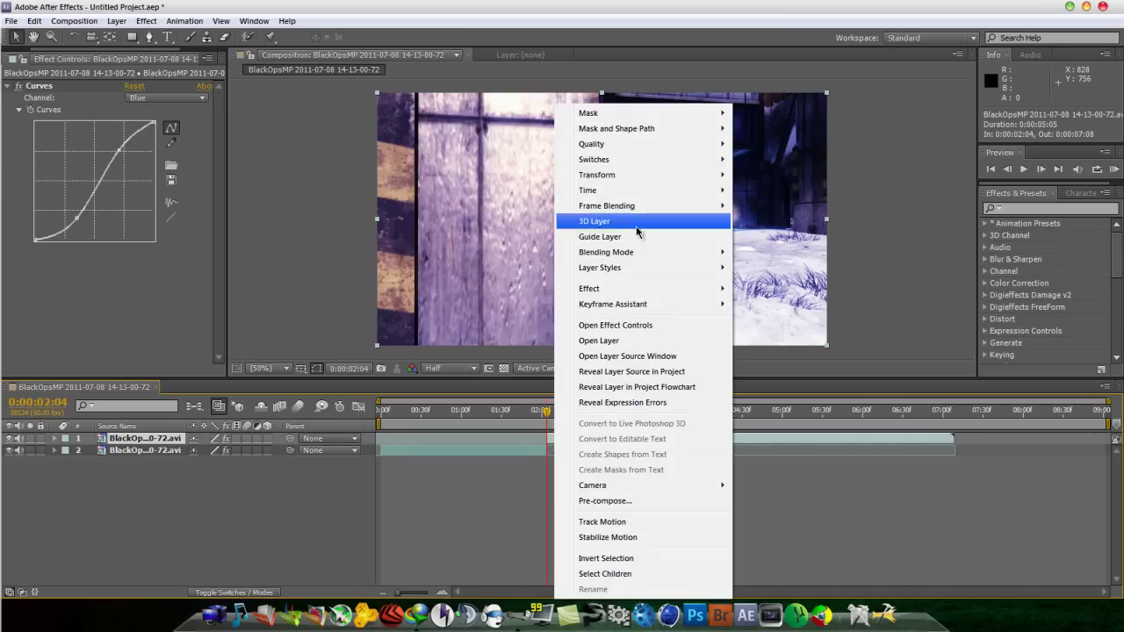
mouse_move(642, 198)
left_click(776, 236)
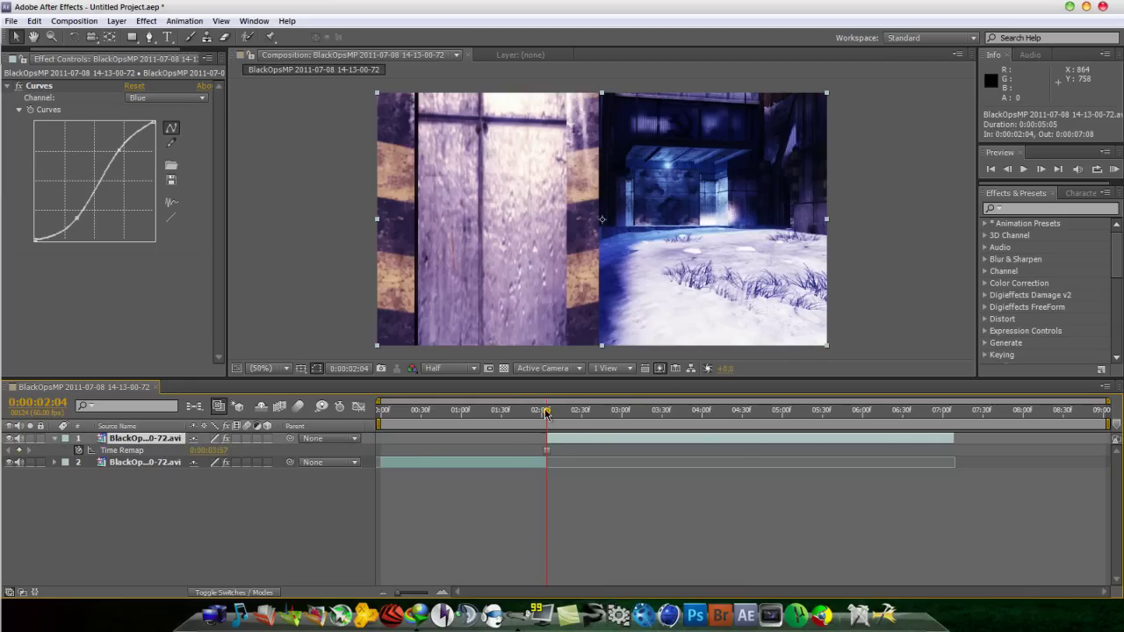
Show layer 1's Position property and set its first Position keyframe
mouse_move(546, 416)
left_mouse_down()
mouse_move(484, 427)
mouse_move(644, 436)
mouse_move(547, 432)
left_mouse_up()
key("p")
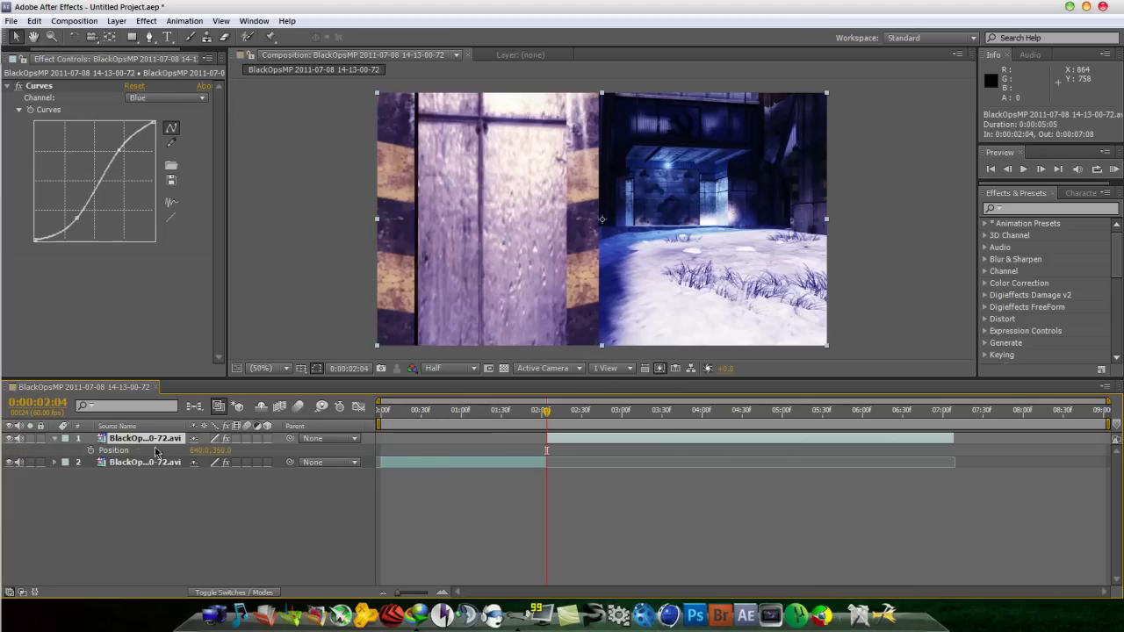
left_click(92, 451)
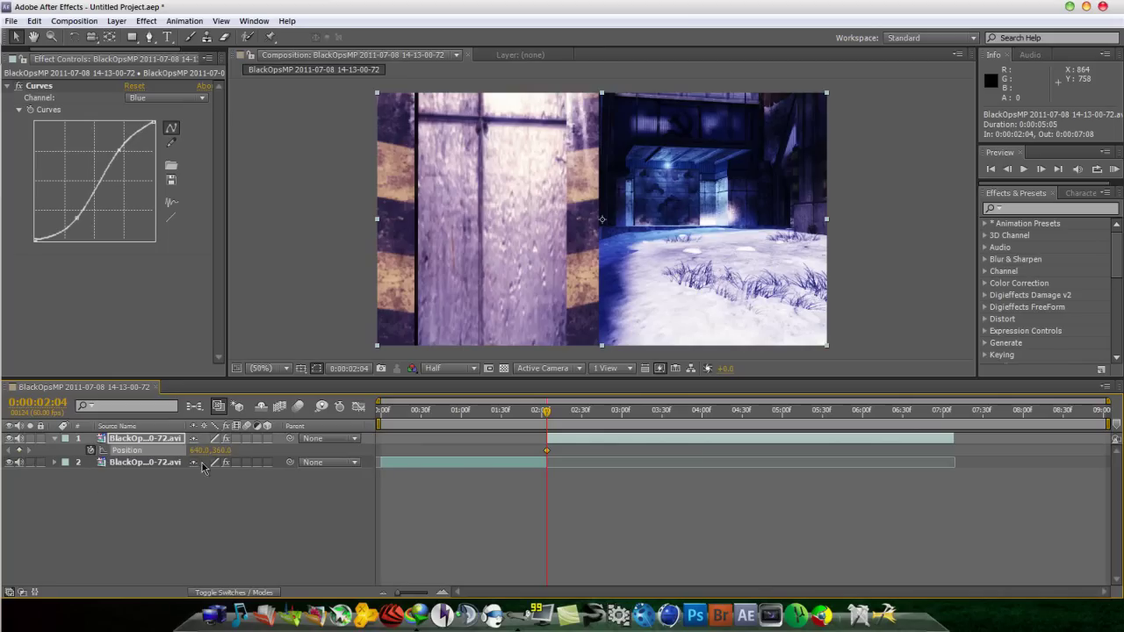
Hide layer 1's video and select the 14-02-22-66.avi footage in the Project panel
left_click(10, 438)
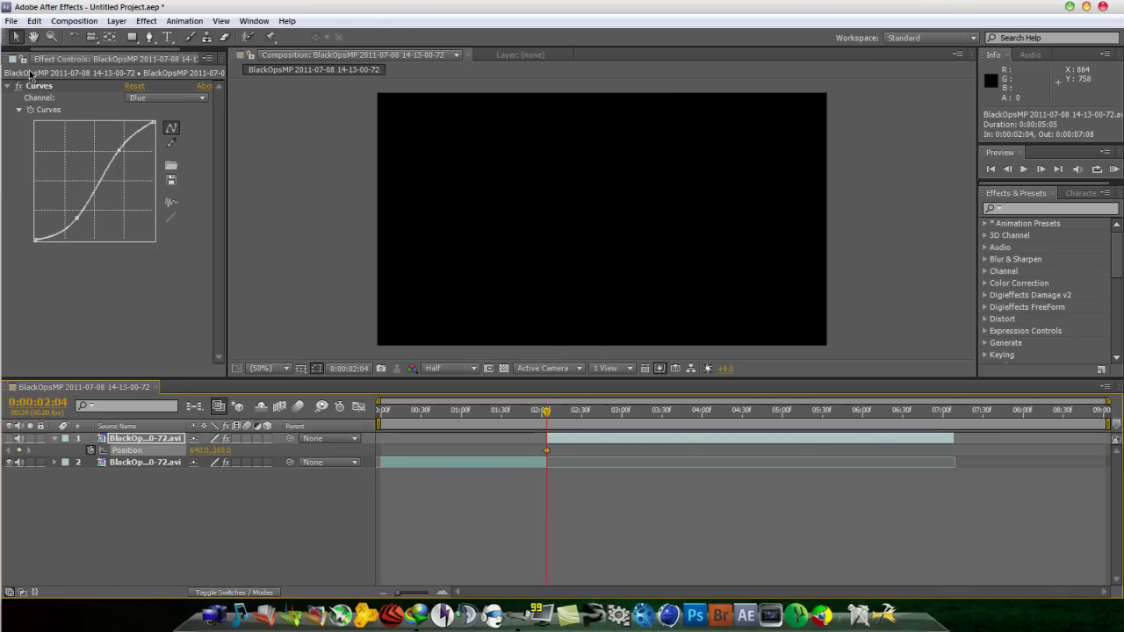
scroll(21, 55, "up", 3)
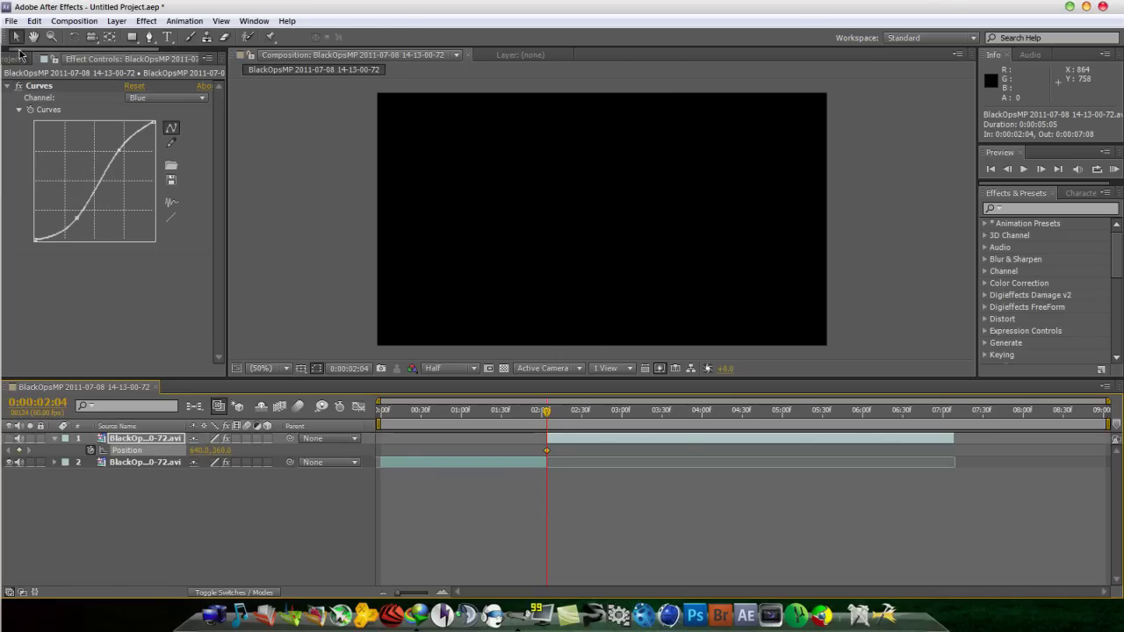
left_click(19, 58)
left_click(60, 184)
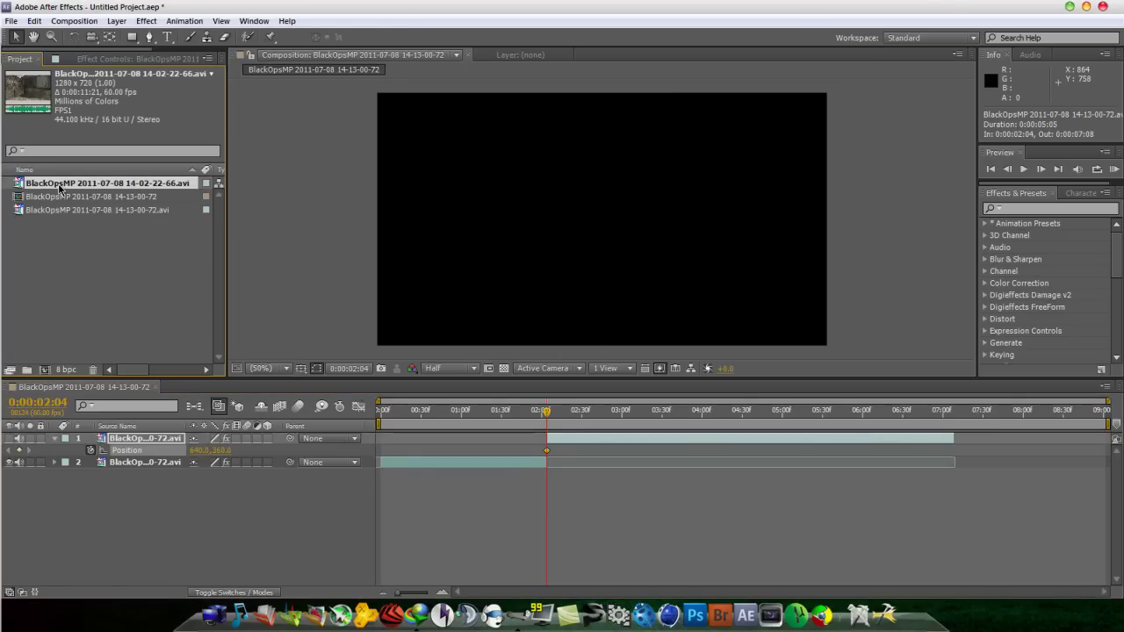
Add the 14-02-22-66.avi footage as a layer and park the time at 0:00:05:30
left_click_drag(54, 184, 149, 492)
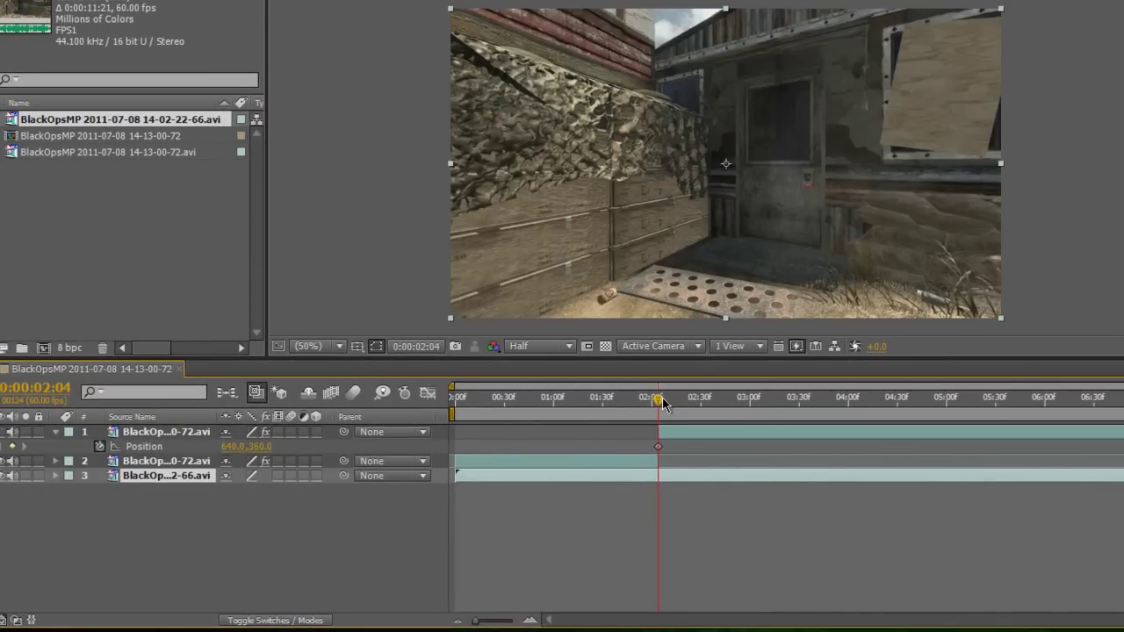
left_click_drag(662, 402, 1041, 416)
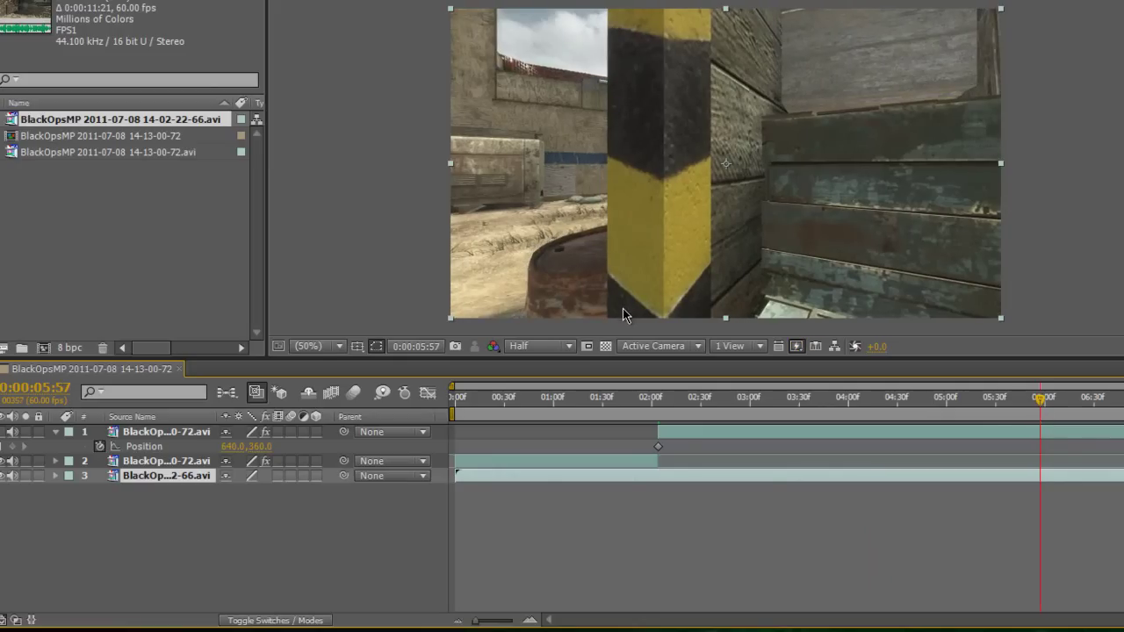
left_click_drag(1040, 402, 997, 402)
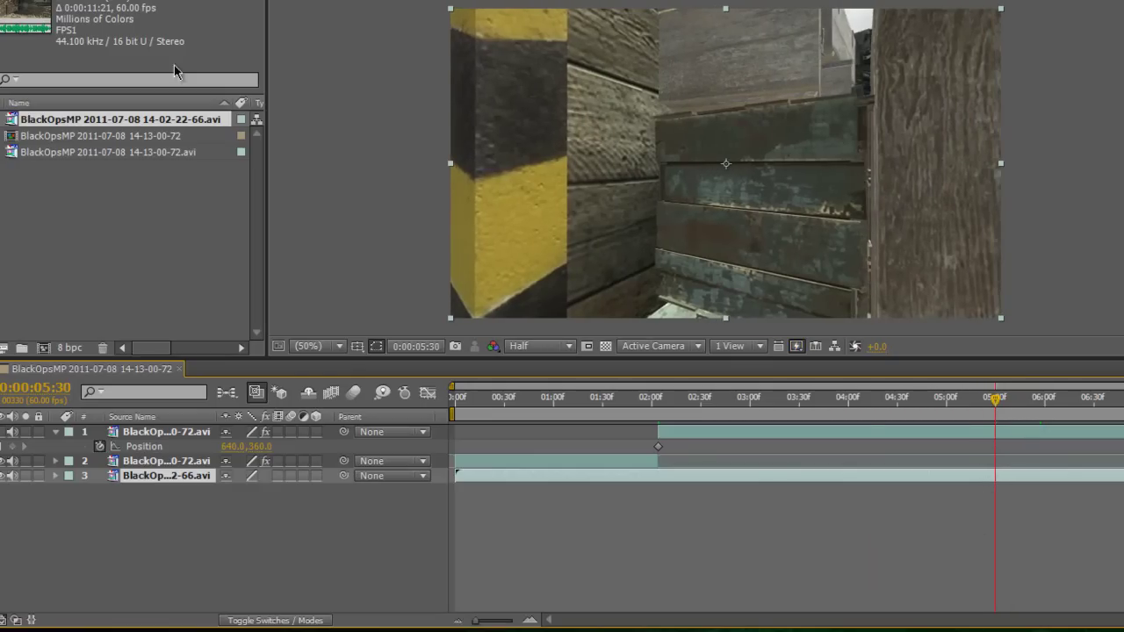
Split the new clip at 5:30, delete the opening piece, and slide the rest to 2:04
key("alt+e")
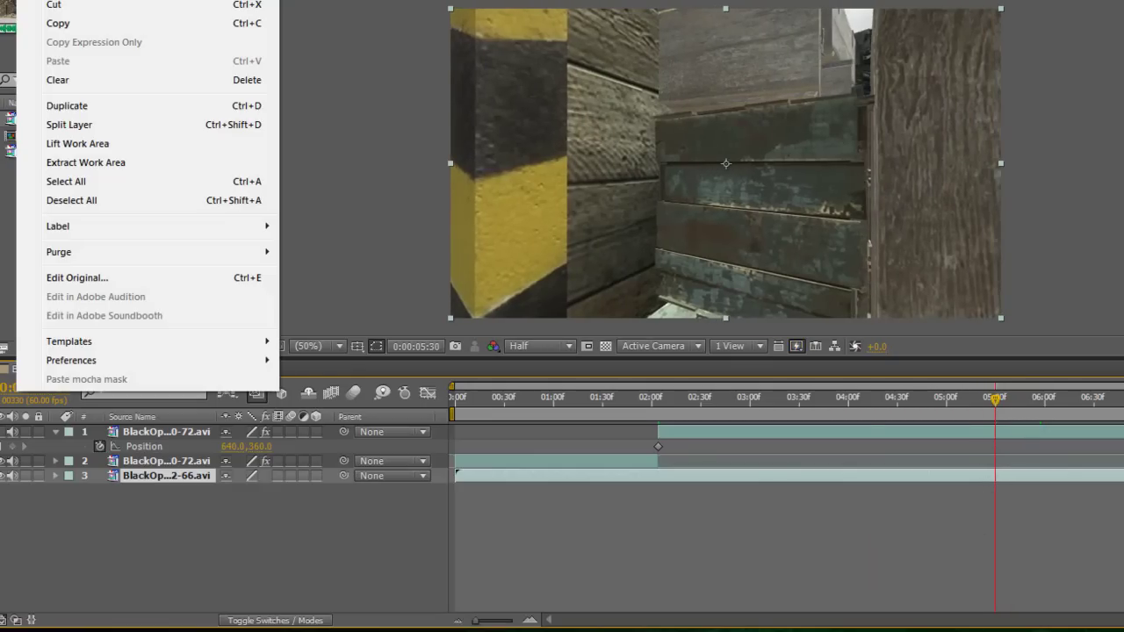
left_click(113, 123)
left_click(578, 489)
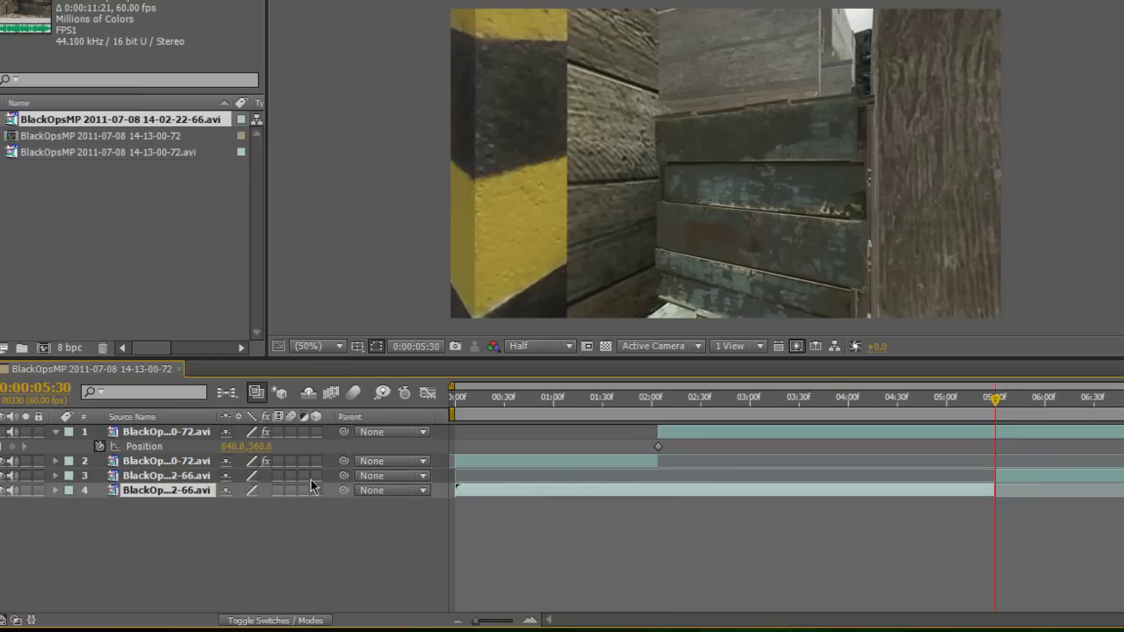
key("Delete")
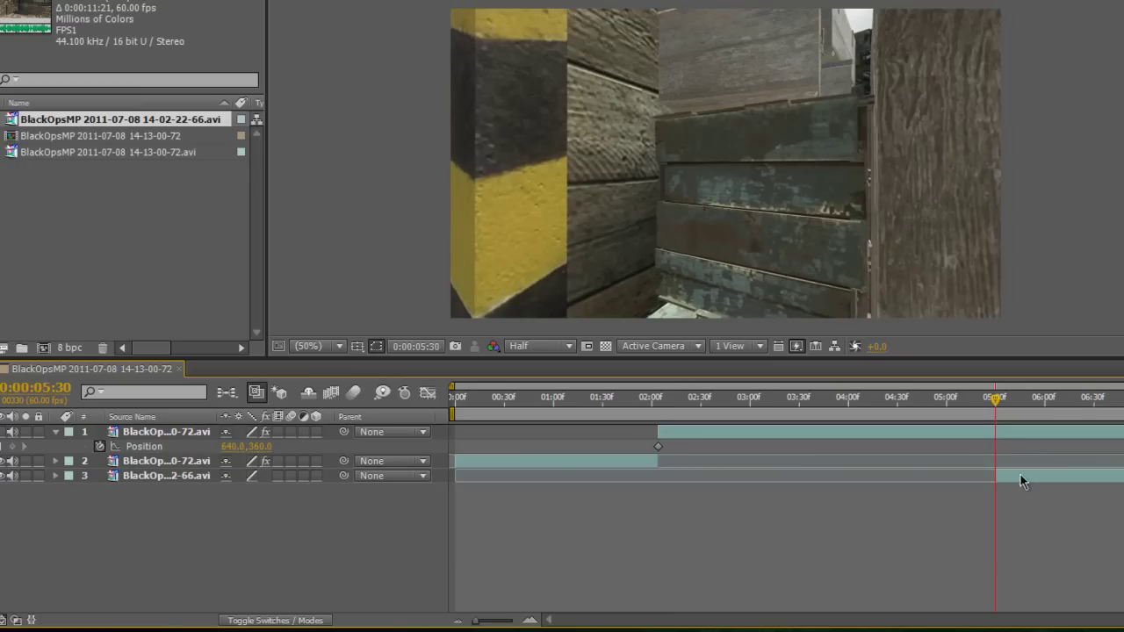
left_click_drag(1023, 478, 688, 469)
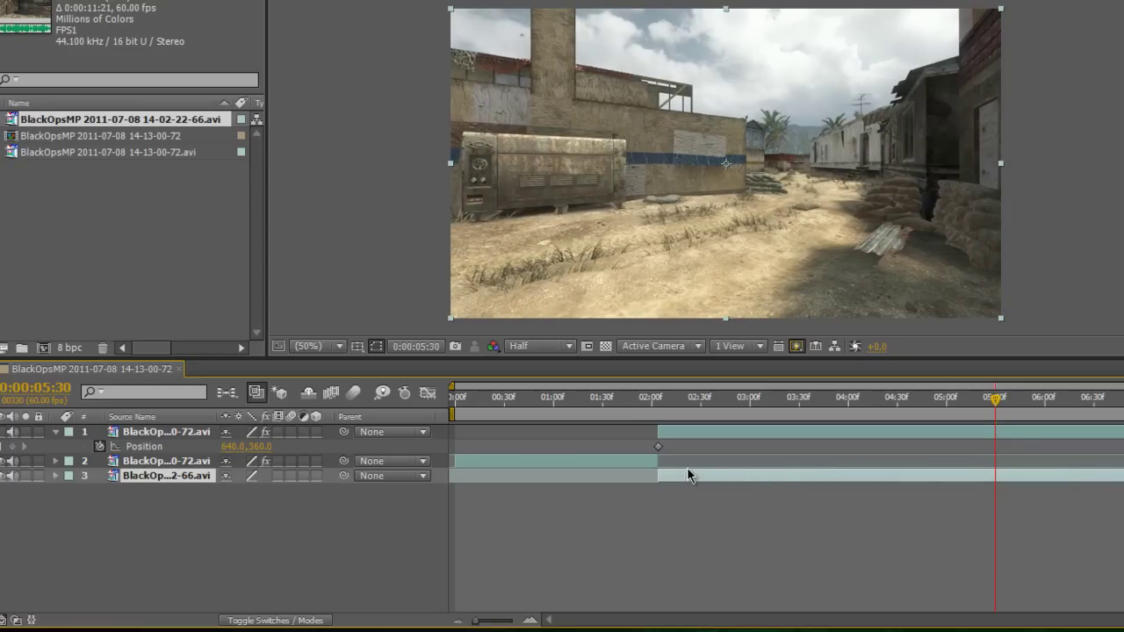
left_click(660, 432)
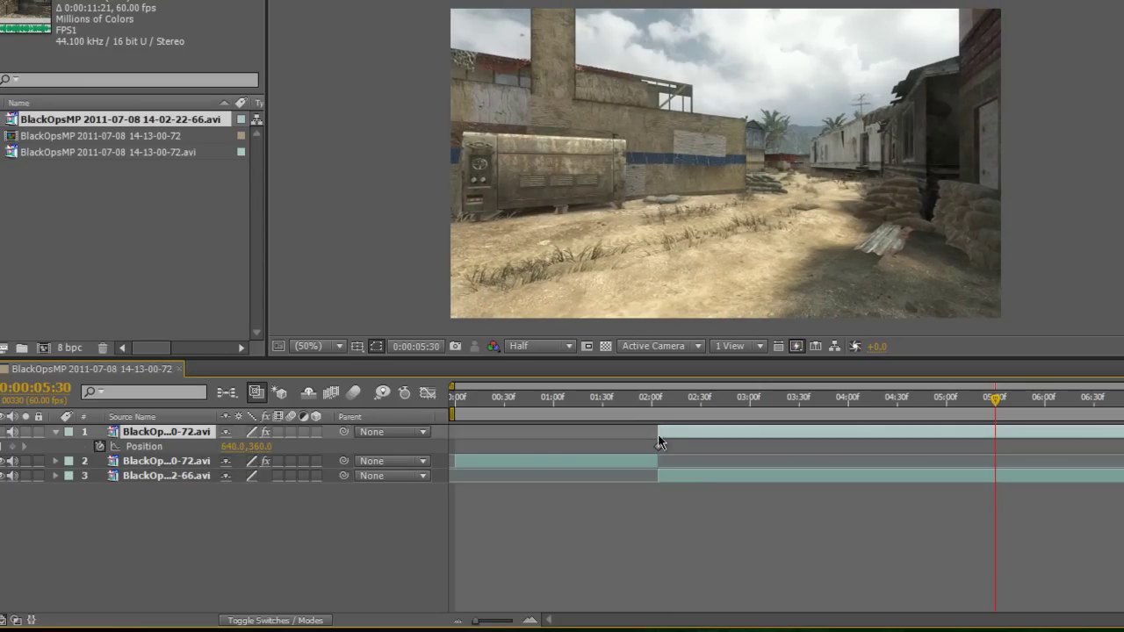
left_click(660, 400)
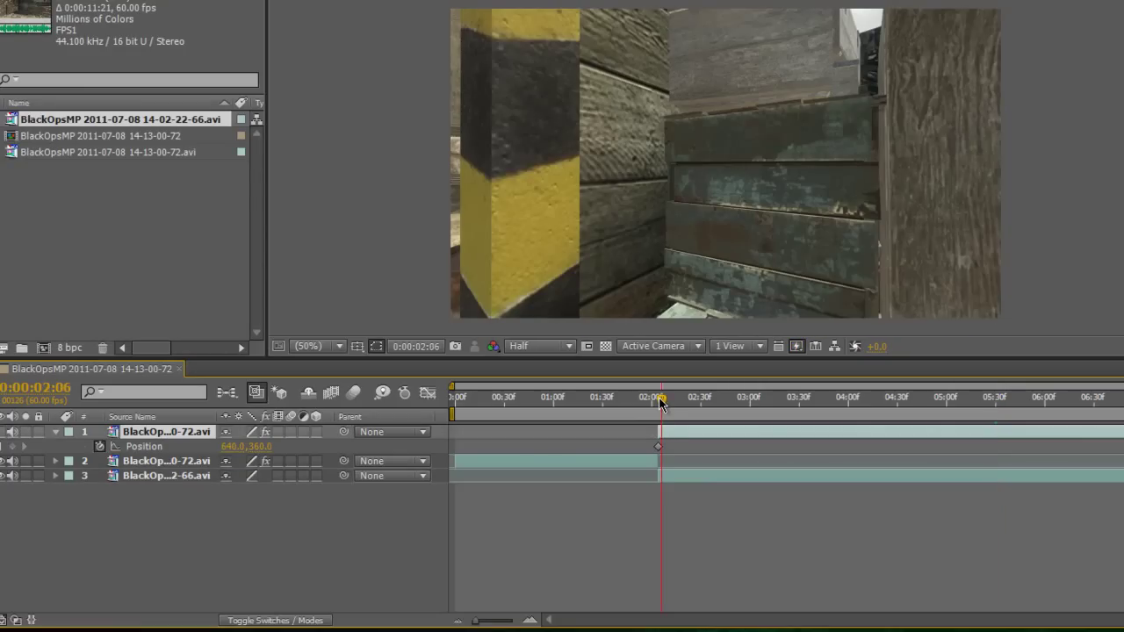
Scrub to about 3:43 and turn layer 1's video back on over the new clip
mouse_move(660, 402)
left_mouse_down()
mouse_move(647, 404)
mouse_move(658, 409)
left_mouse_up()
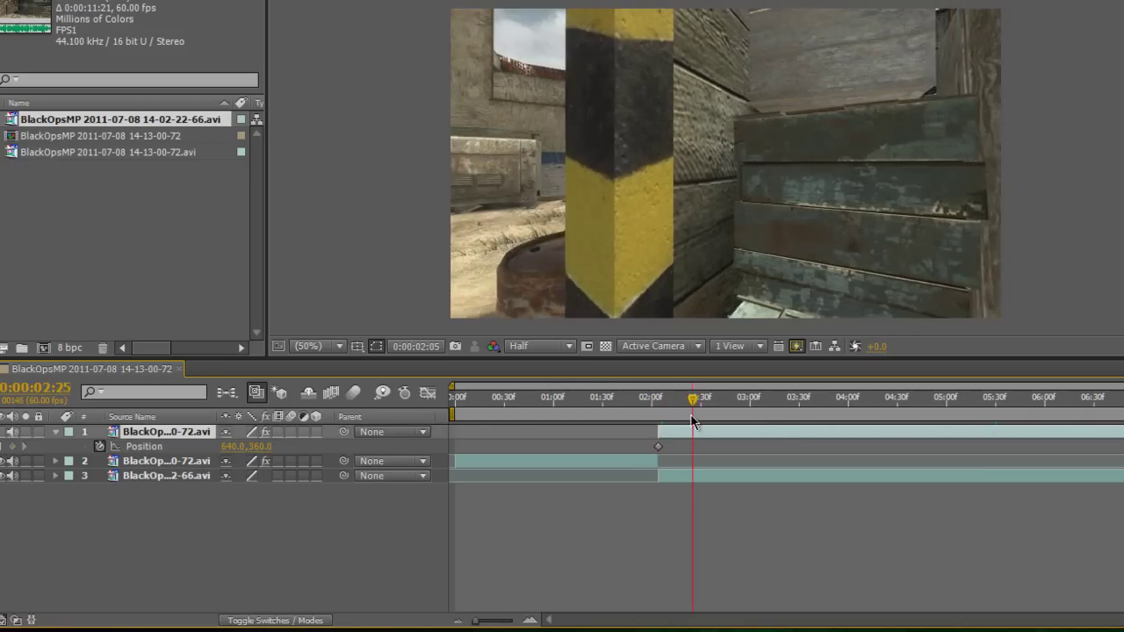
left_click_drag(691, 422, 800, 429)
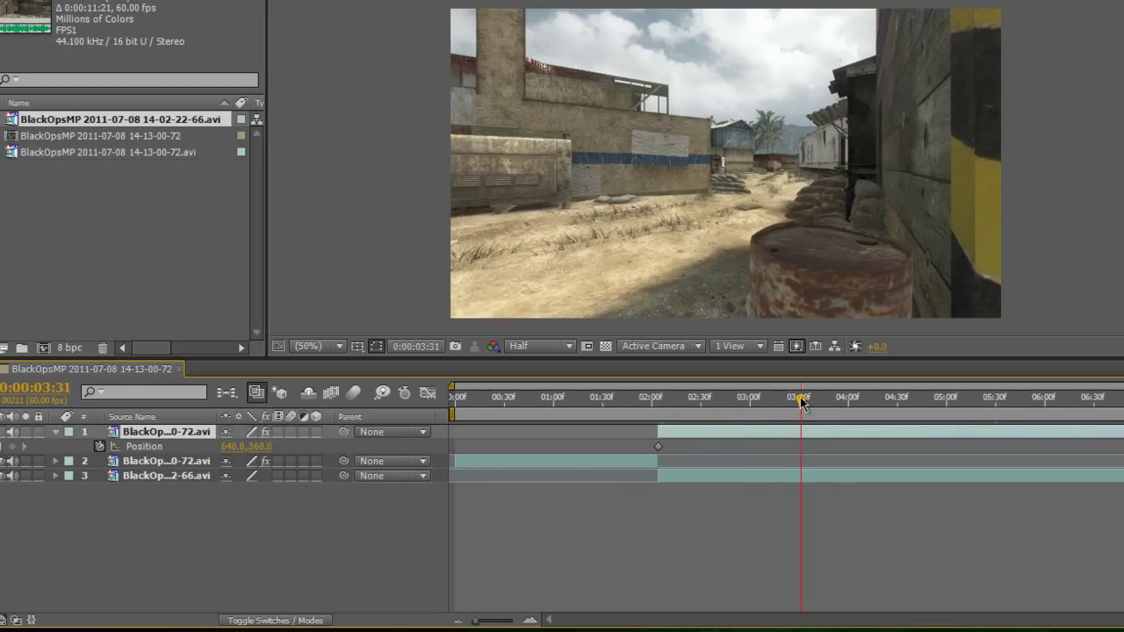
left_click_drag(801, 402, 820, 402)
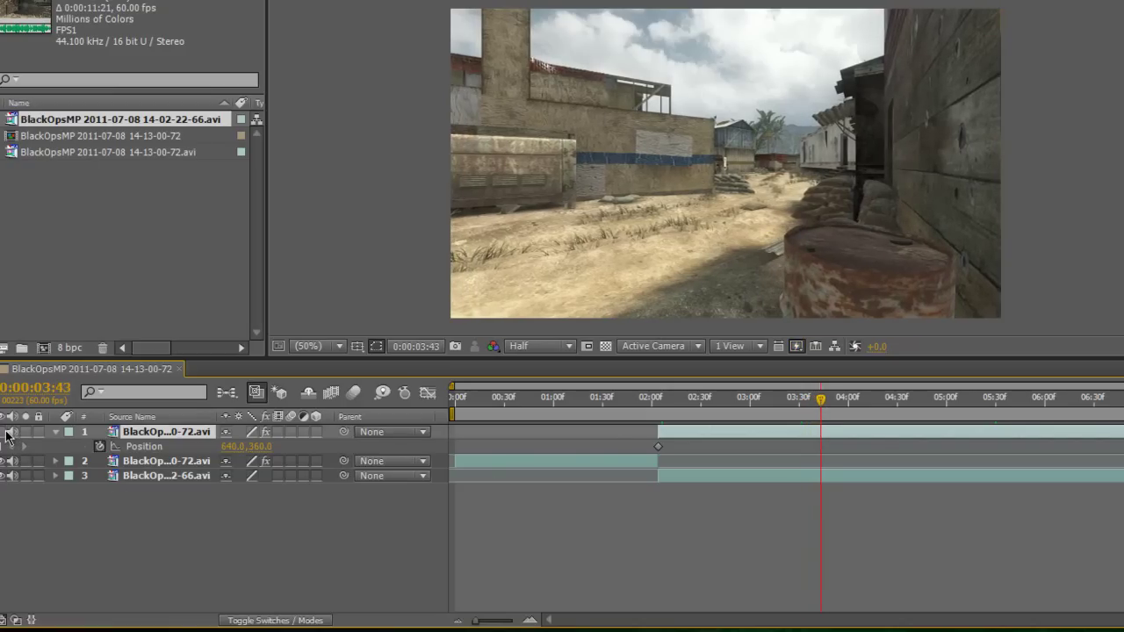
left_click(7, 431)
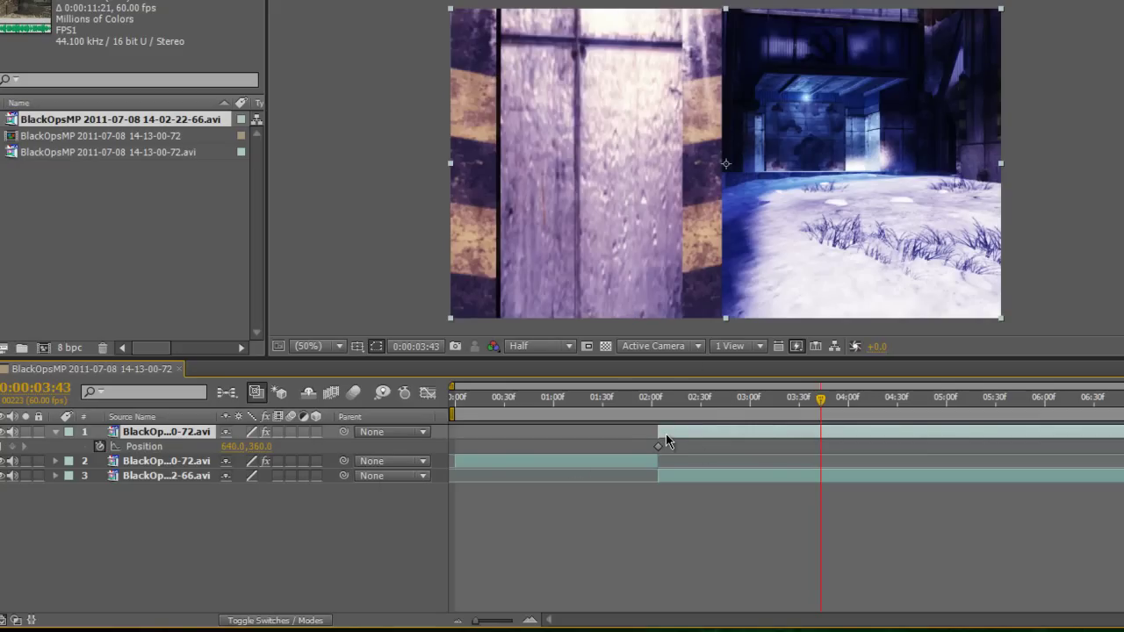
At 3:43, drag the frozen layer off-screen to 1920,360 and pull the work area end to about 7:05
right_click(625, 156)
left_click(396, 152)
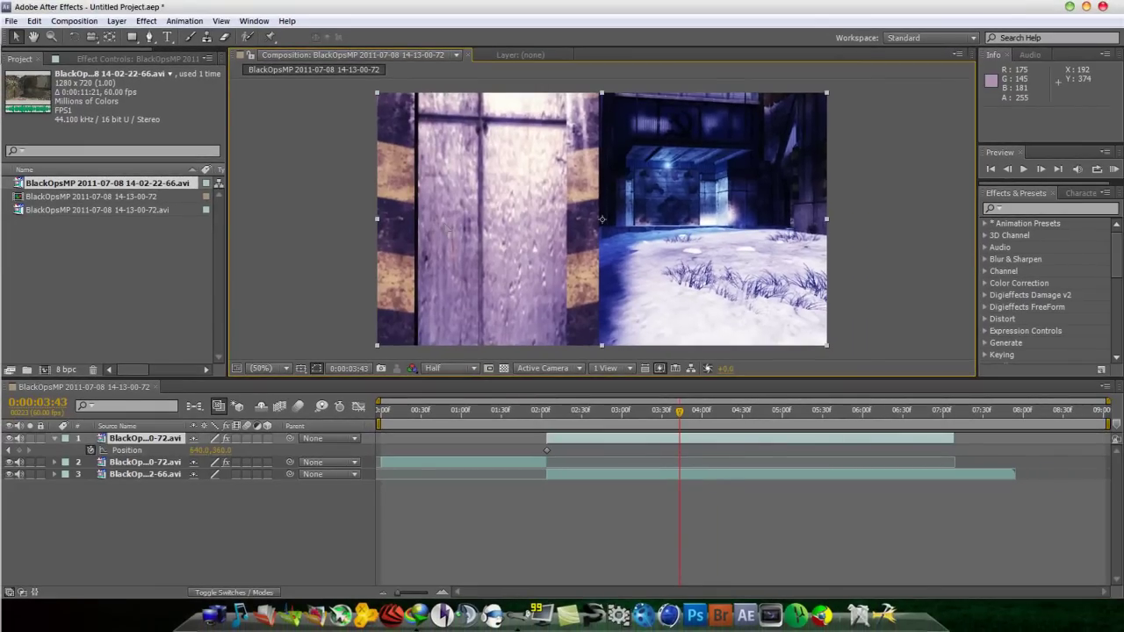
left_click_drag(446, 227, 894, 267)
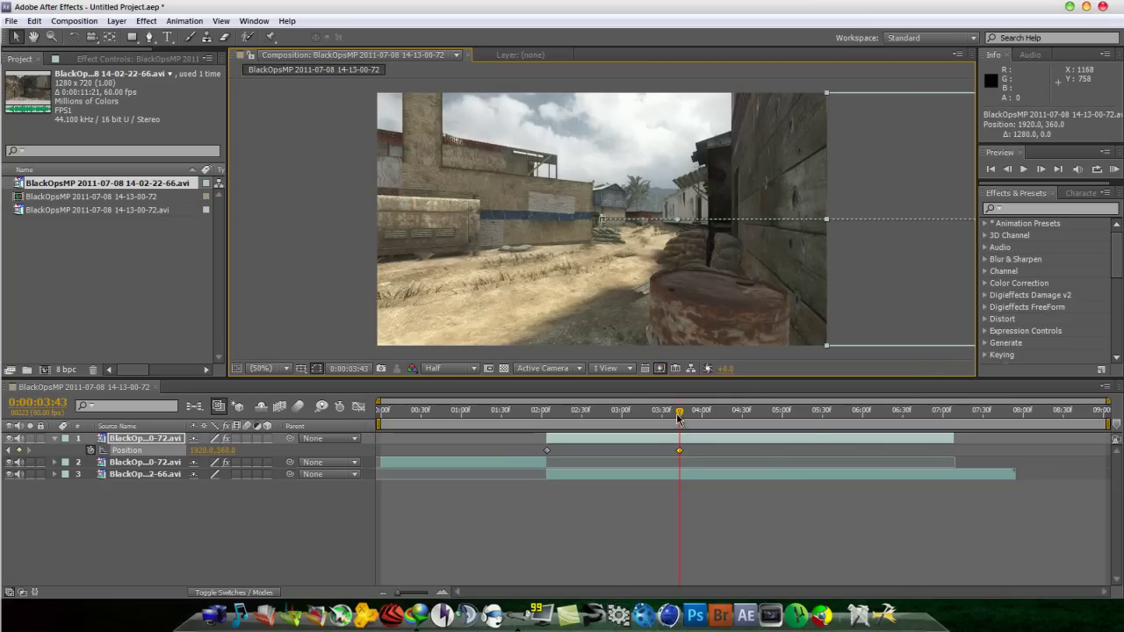
left_click_drag(1108, 424, 954, 424)
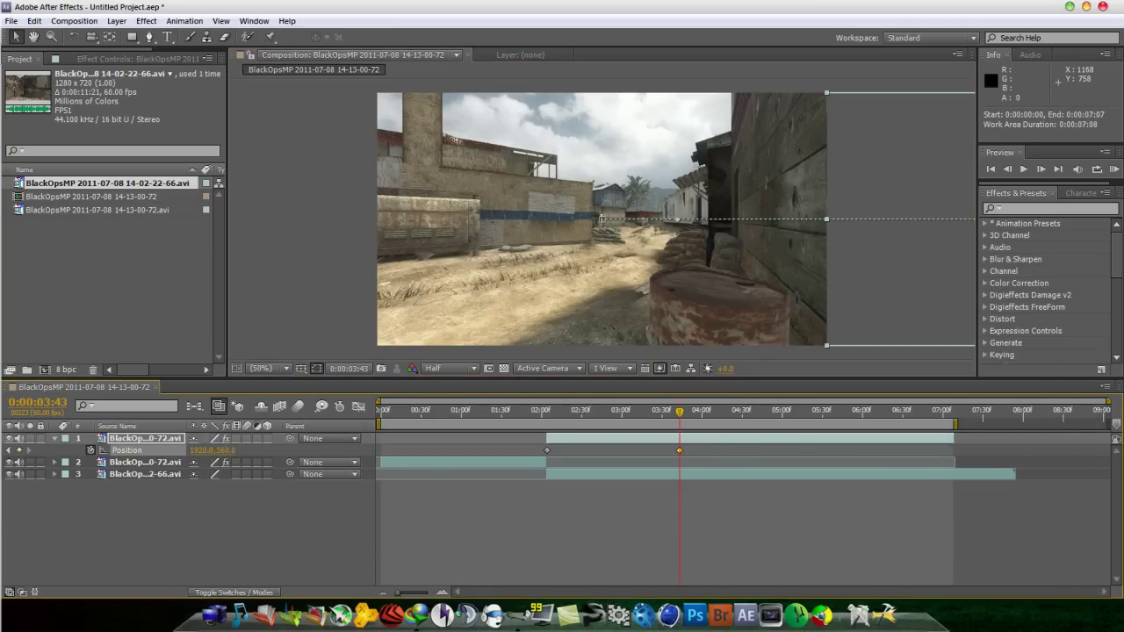
Trim the comp to the work area, then scrub back to 2:04 to review the slide-out
right_click(955, 424)
left_click(954, 464)
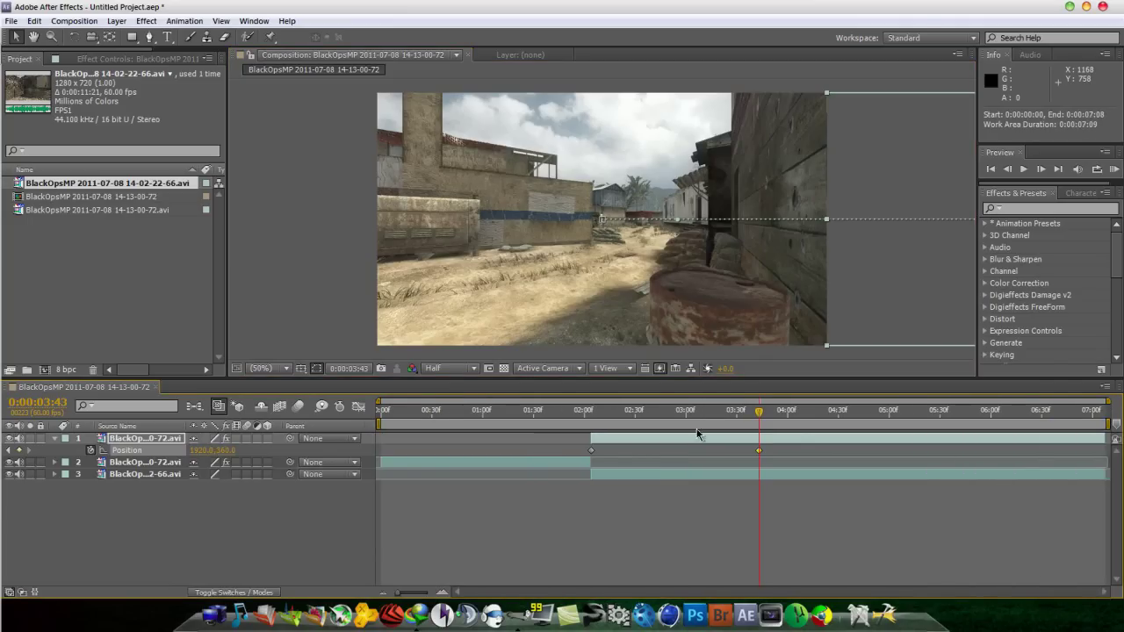
left_click_drag(760, 420, 714, 419)
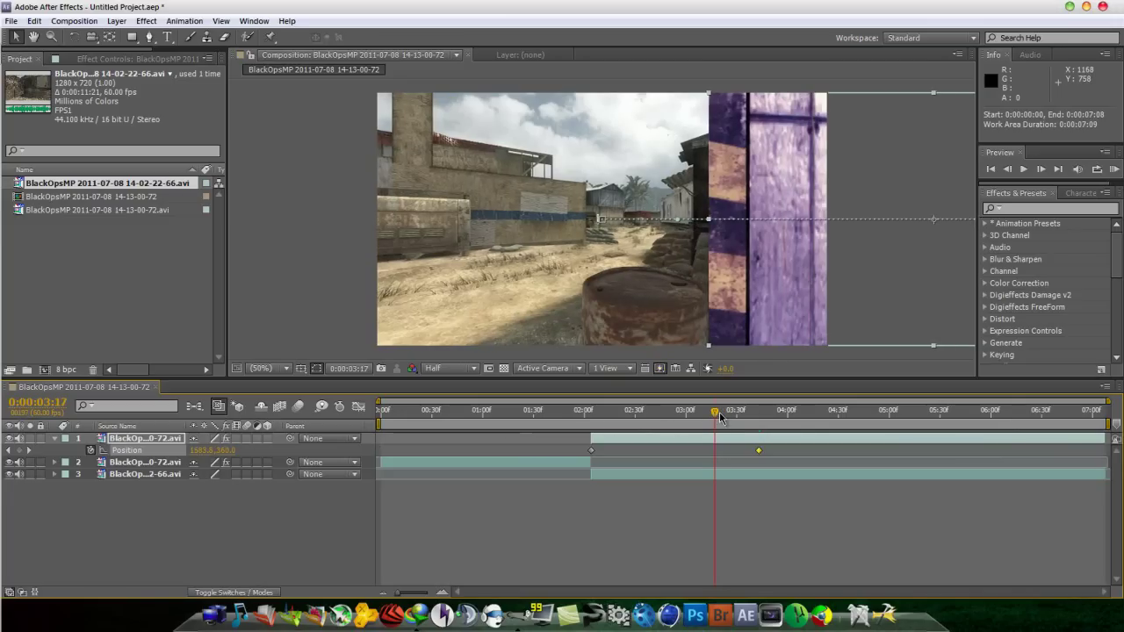
left_click_drag(718, 417, 665, 418)
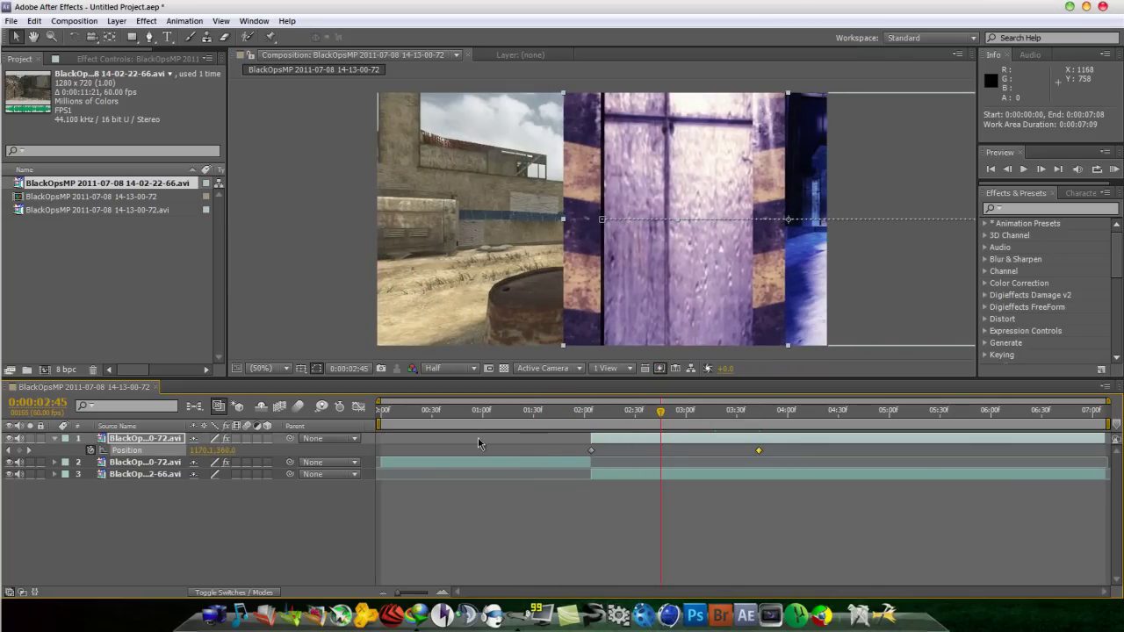
Apply Curves to the 14-02-22-66.avi layer and shape an RGB S-curve for contrast
left_click(611, 479)
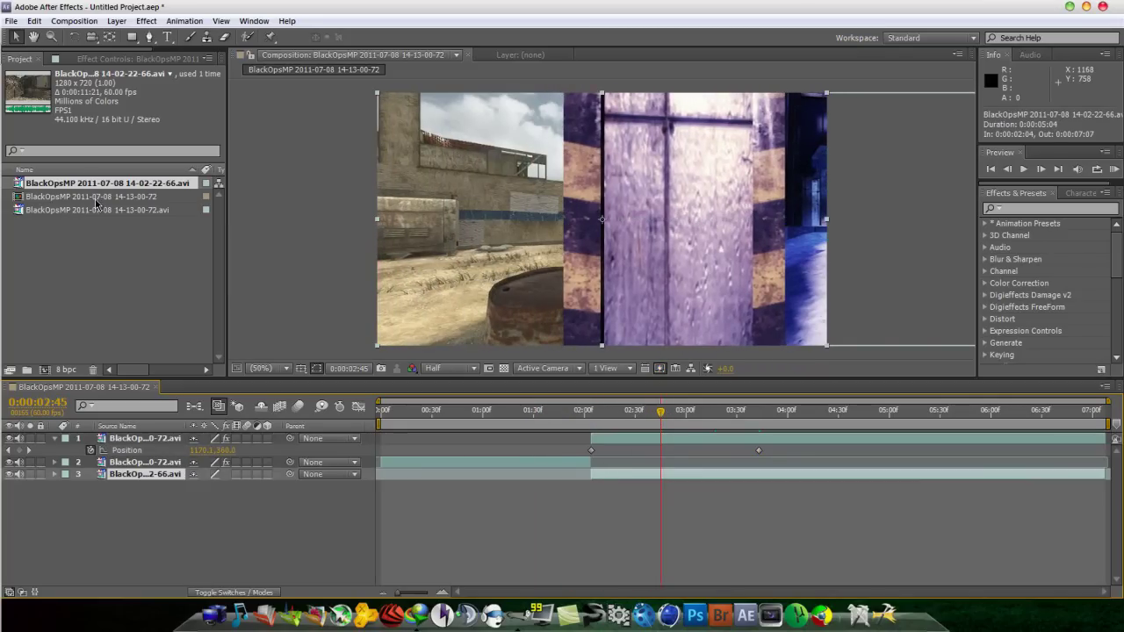
left_click(141, 21)
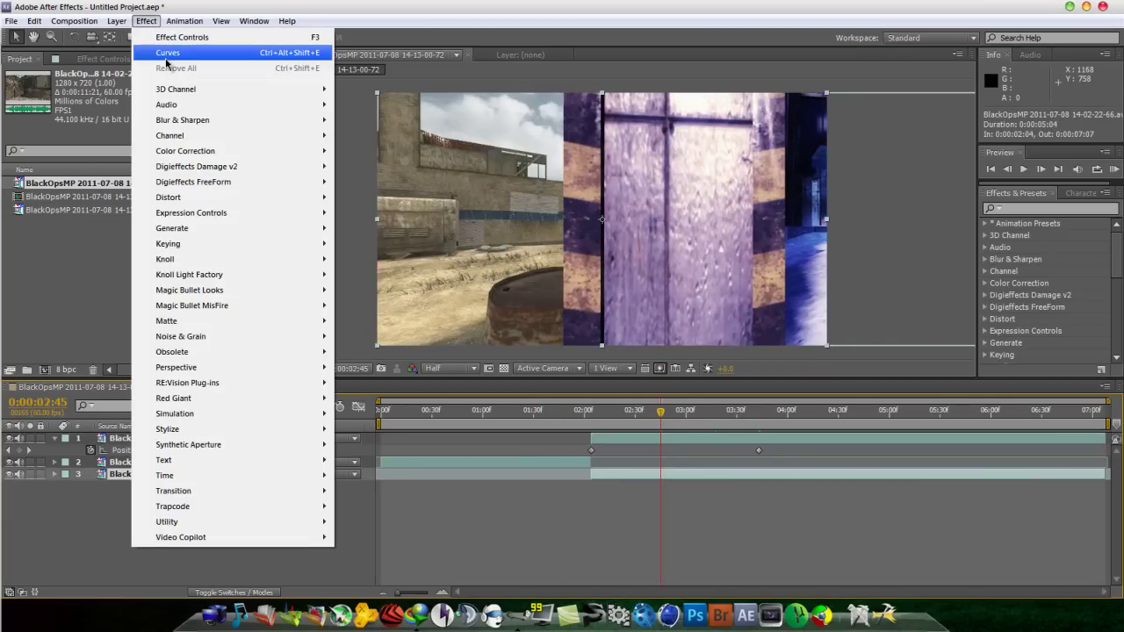
mouse_move(213, 153)
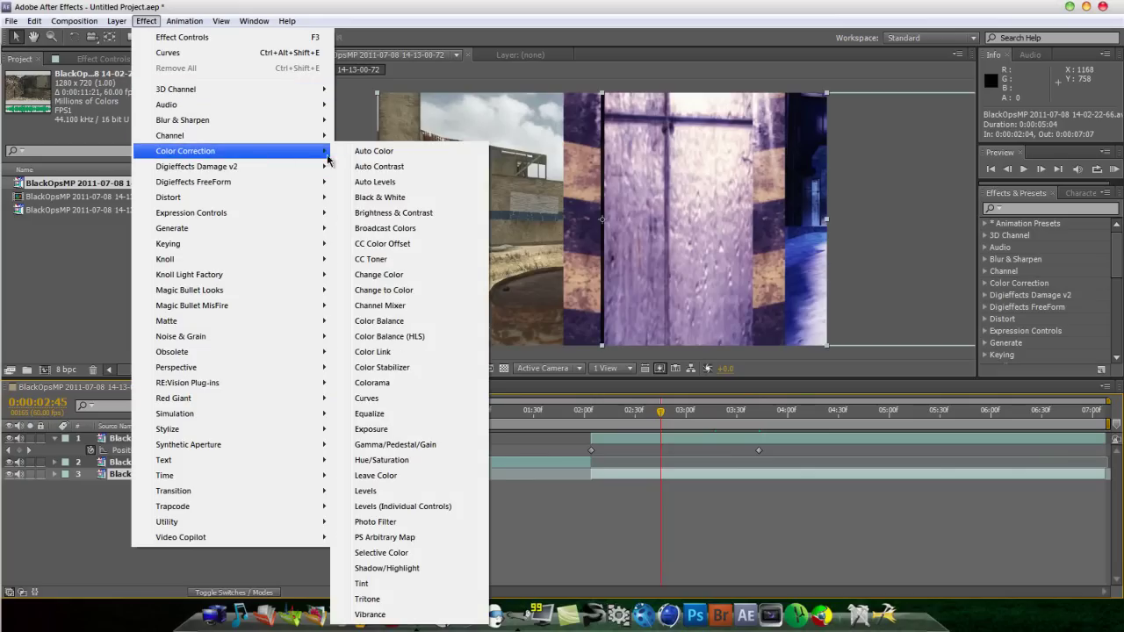
left_click(369, 398)
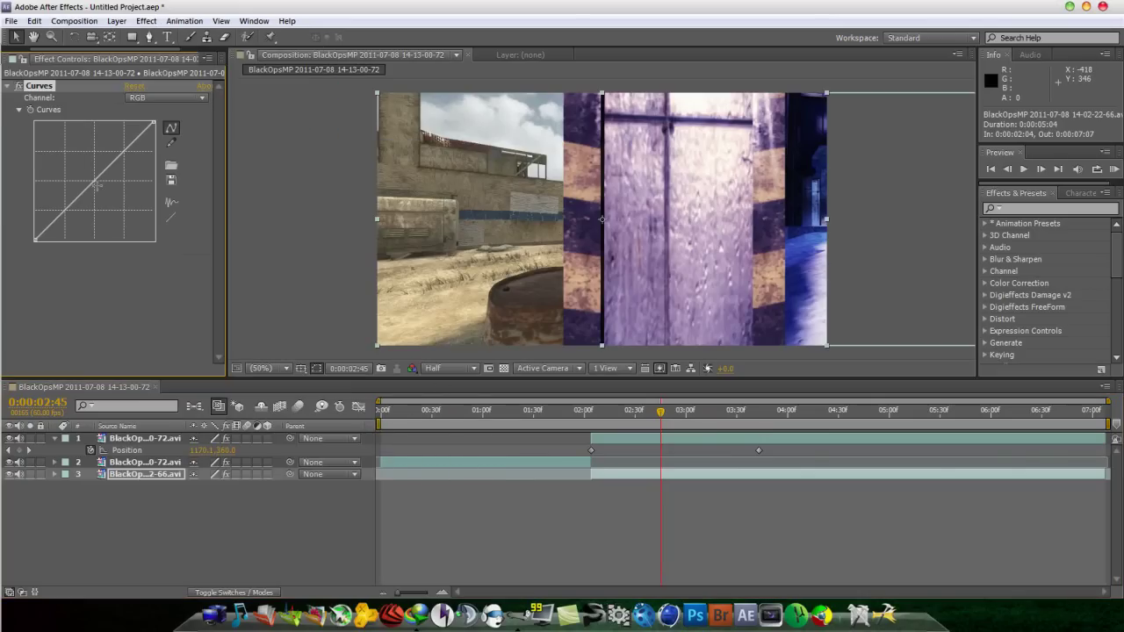
left_click_drag(77, 216, 86, 223)
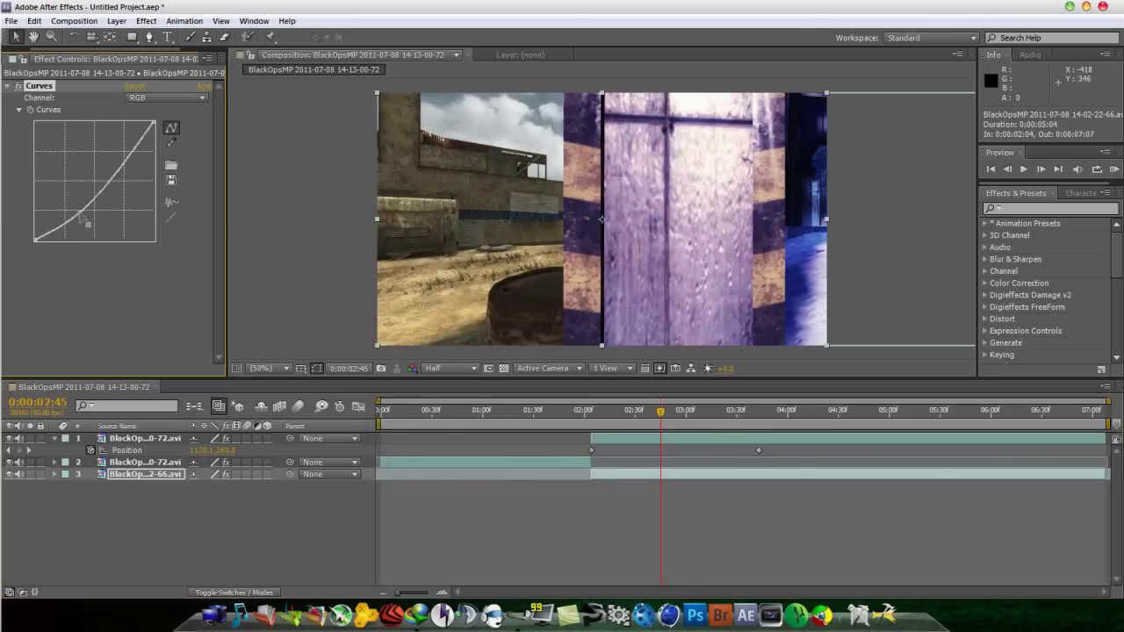
left_click_drag(120, 163, 116, 151)
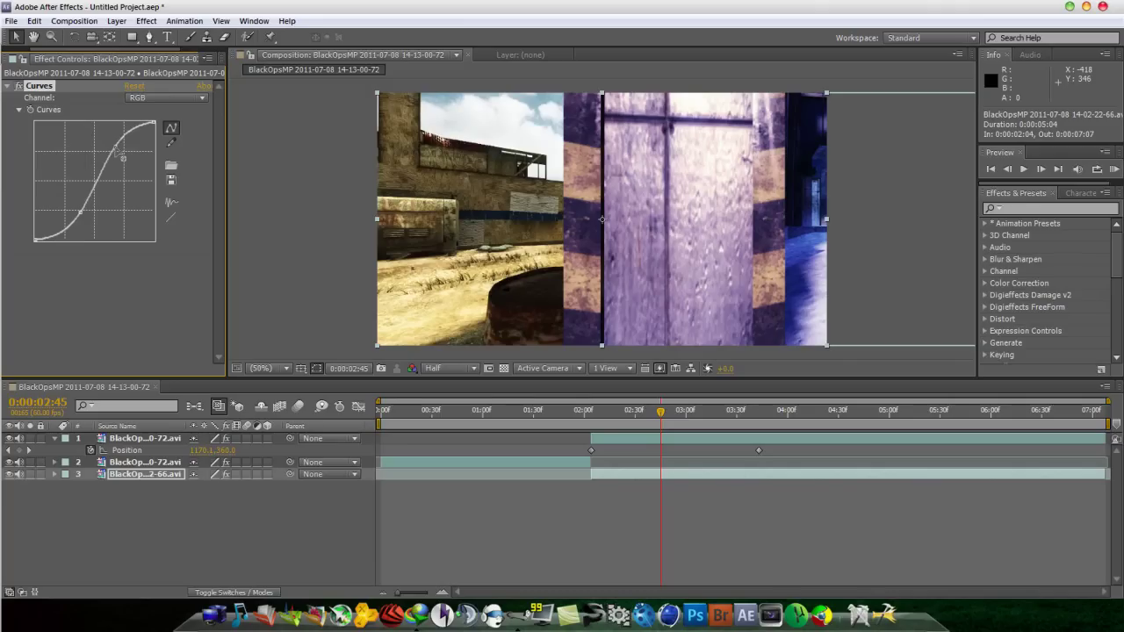
Raise the lower part of the Red channel curve to warm the footage
left_click(151, 98)
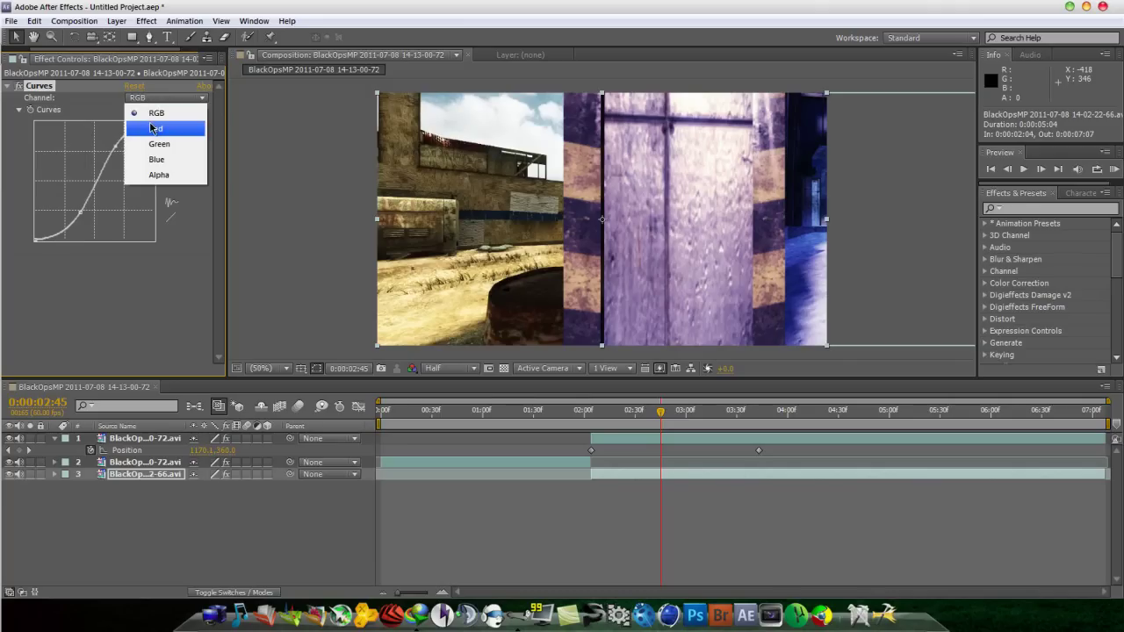
left_click(153, 129)
left_click_drag(78, 199, 75, 192)
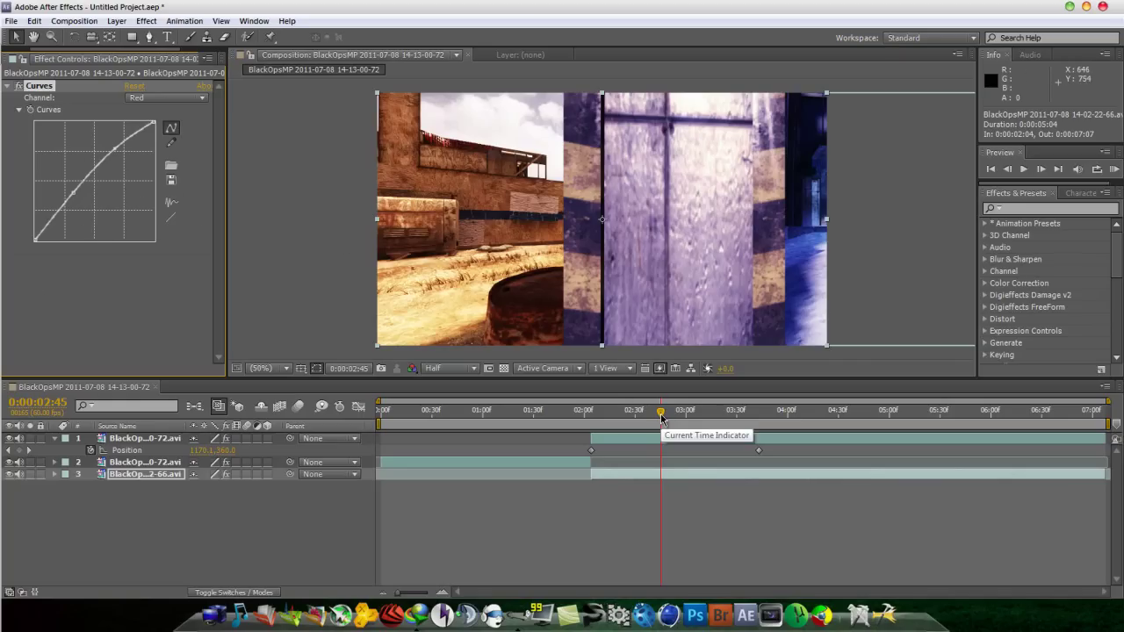
left_click_drag(659, 419, 381, 420)
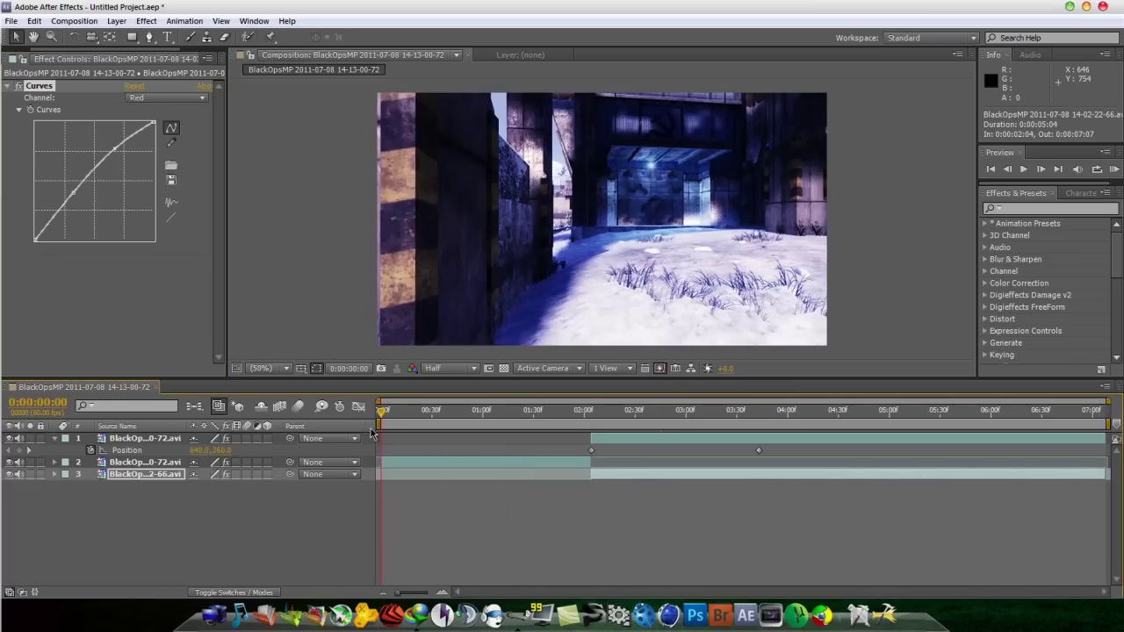
left_click(1114, 169)
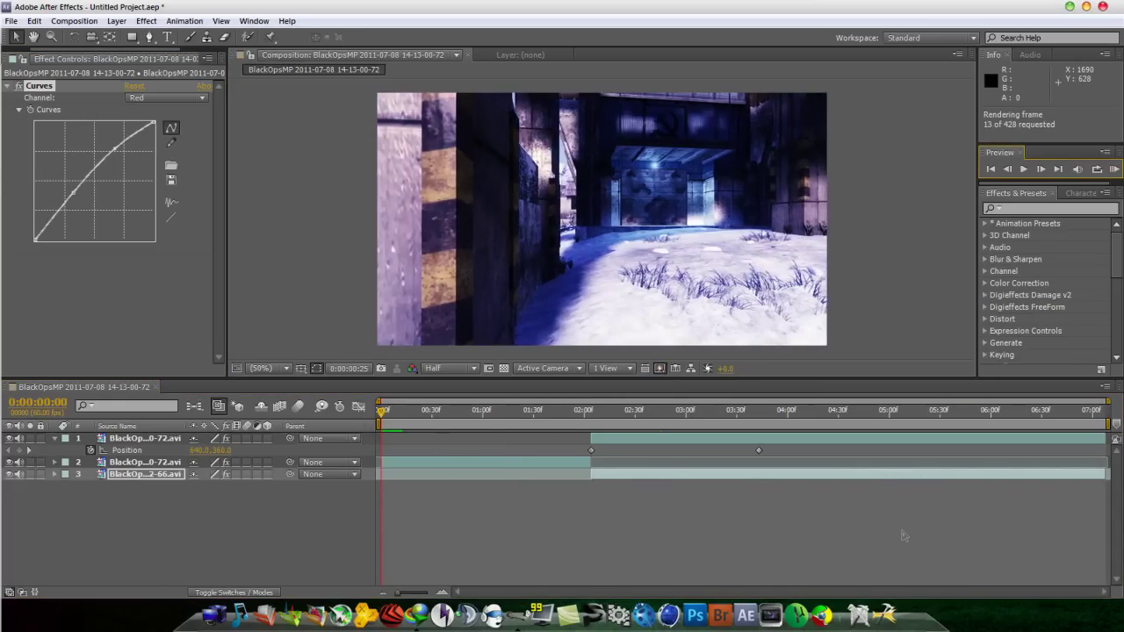